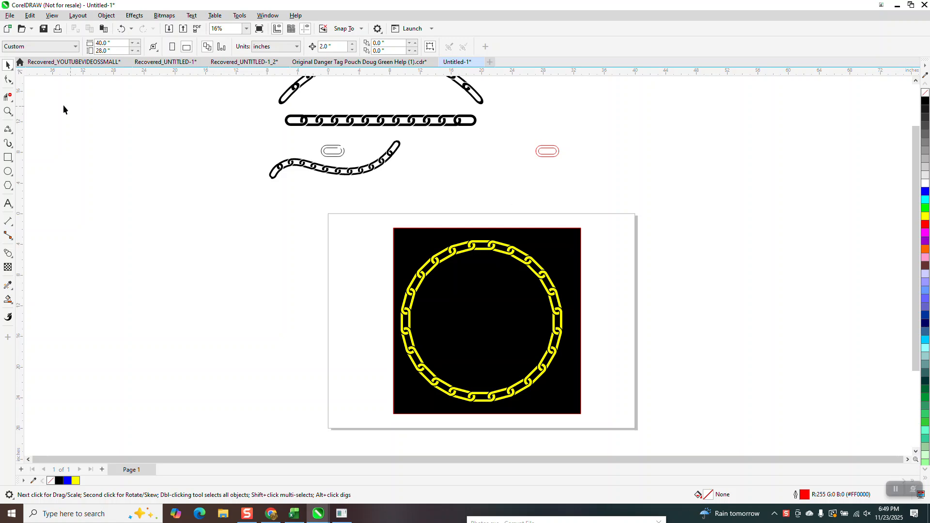
Examine the red double-outline link and the finished arched and straight black chains up close
left_click(9, 111)
left_click_drag(521, 127, 601, 187)
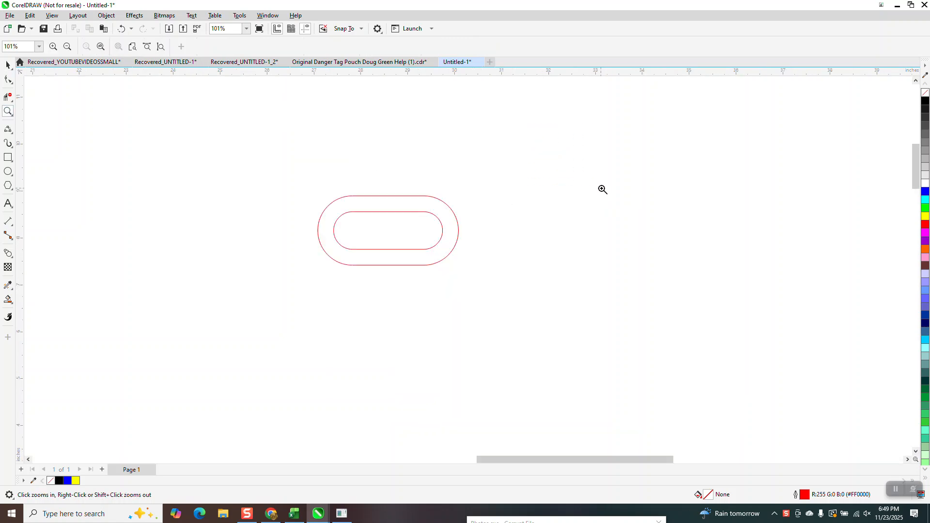
scroll(594, 188, "down", 4)
left_click_drag(109, 108, 453, 180)
scroll(454, 201, "down", 2)
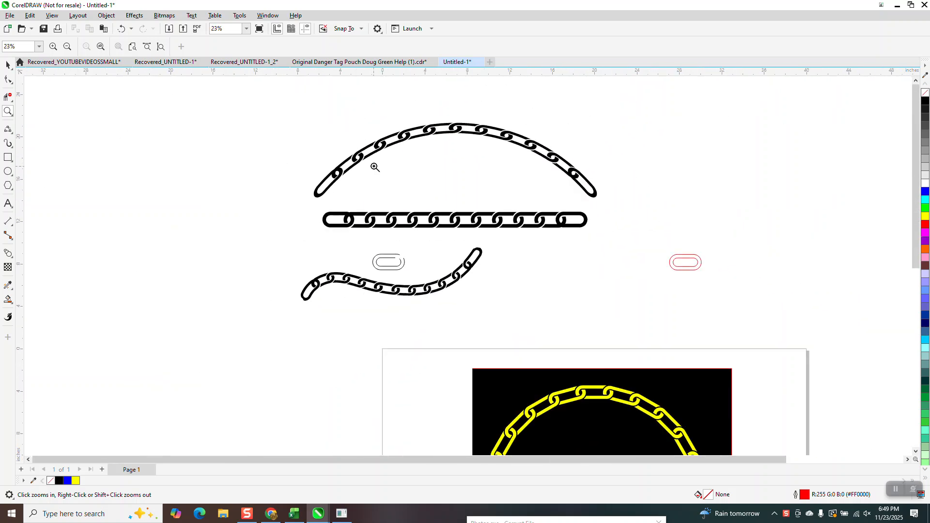
left_click_drag(337, 149, 411, 178)
scroll(356, 160, "down", 1)
scroll(349, 159, "down", 3)
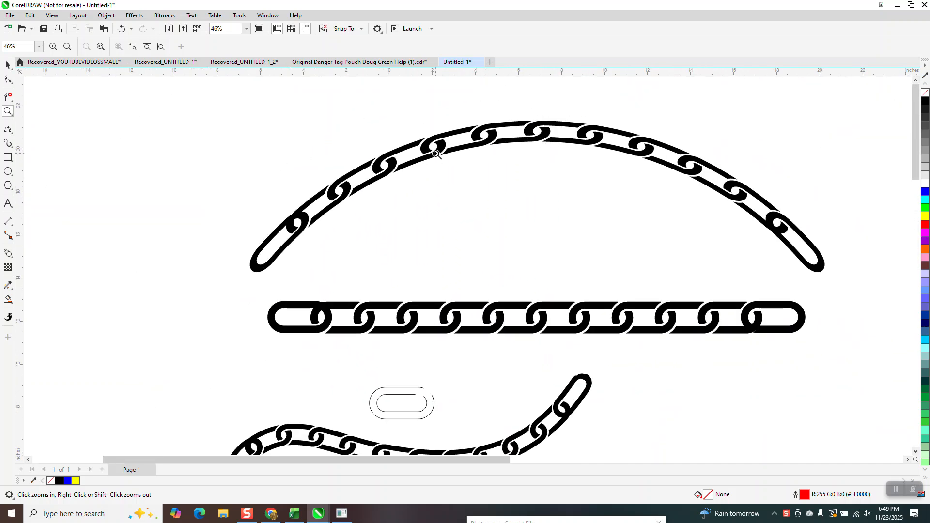
scroll(413, 145, "down", 1)
scroll(218, 187, "down", 1)
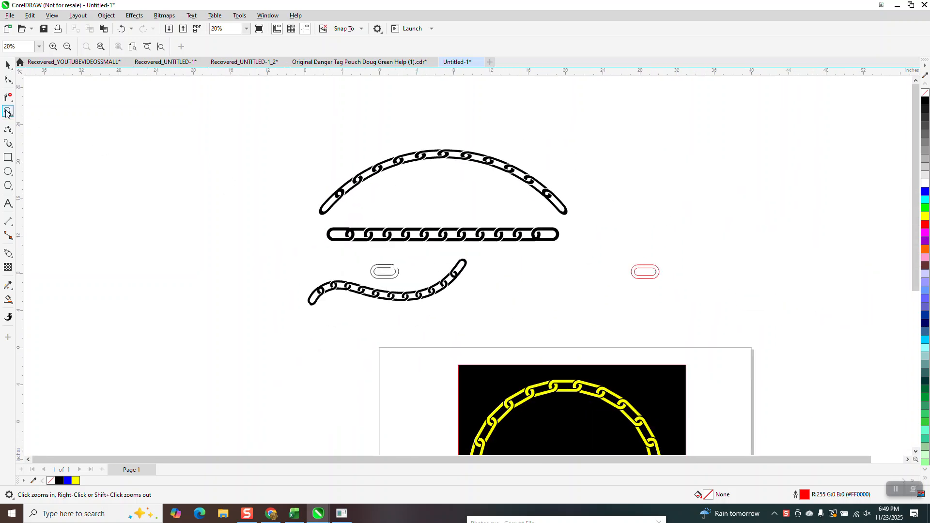
left_click_drag(623, 234, 696, 300)
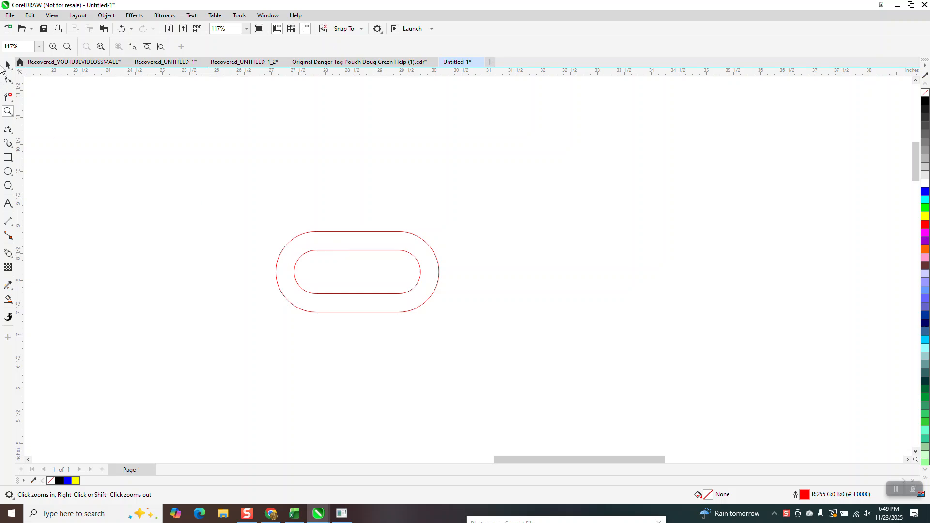
left_click(7, 65)
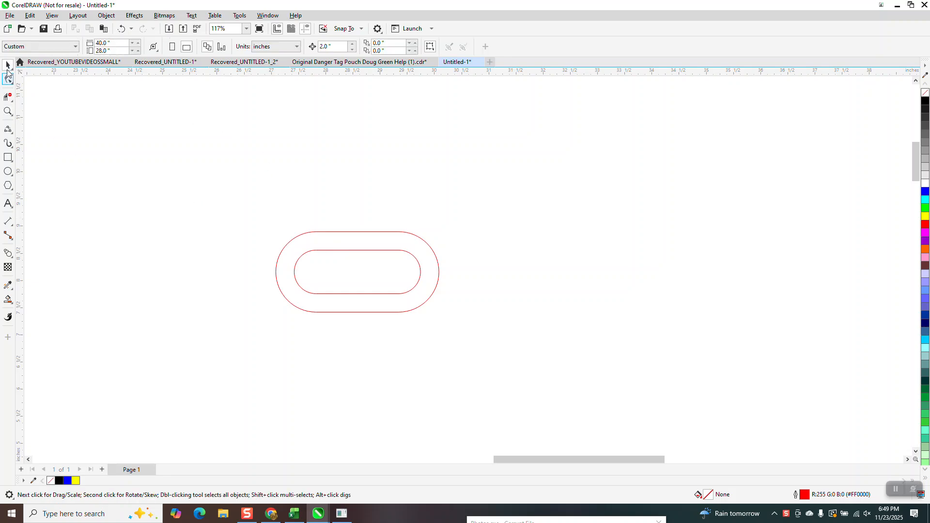
left_click(324, 232)
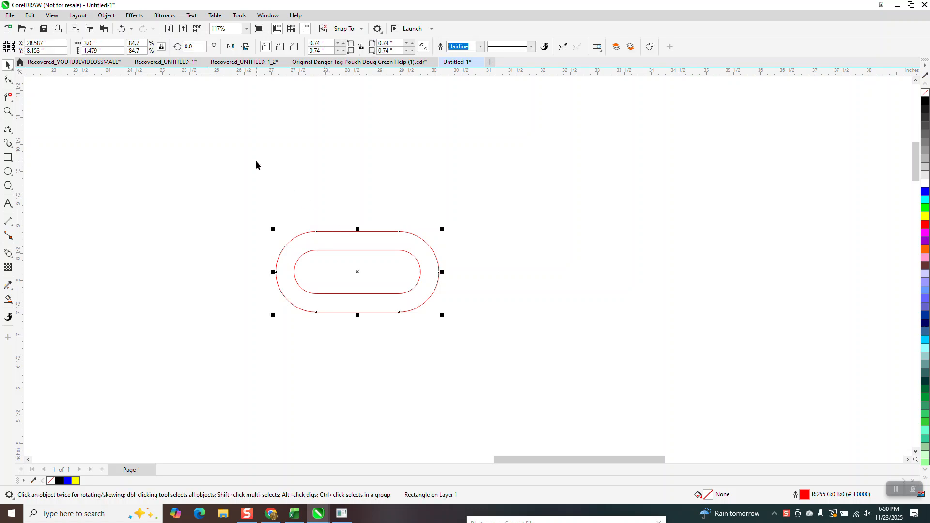
key("Right")
key("Right")
key("Right")
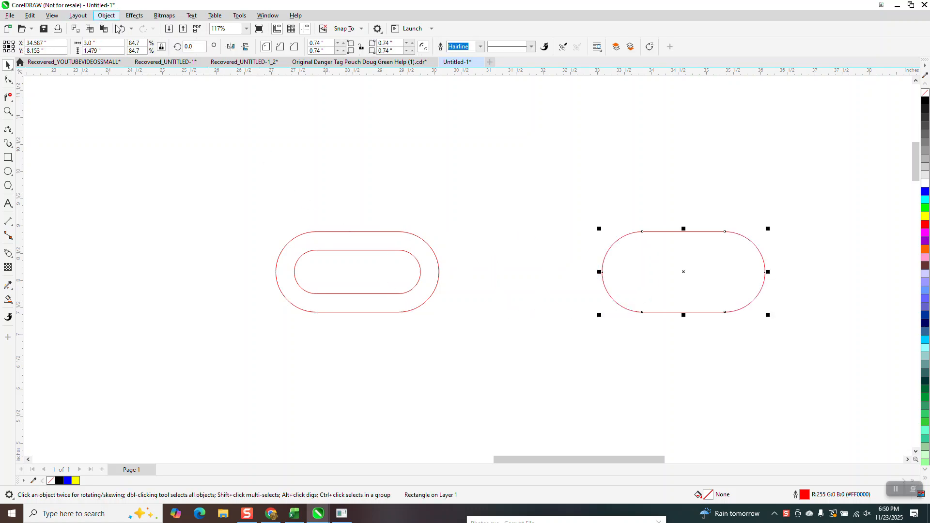
key("Delete")
left_click(400, 257)
key("Delete")
left_click(121, 28)
Group the two outlines of the red link and place a copy 8 inches to its right
left_click_drag(195, 150, 555, 350)
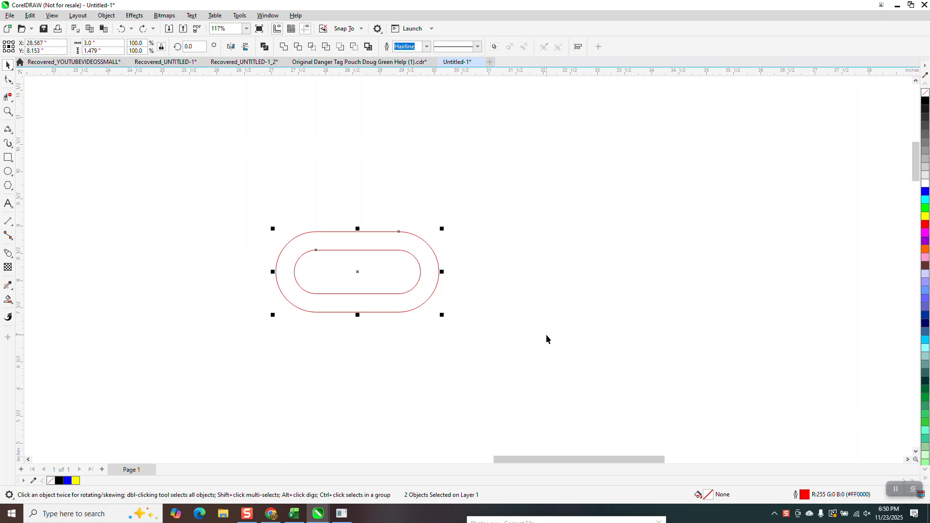
key("ctrl+v")
key("shift+Right")
key("shift+Right")
key("shift+Right")
key("shift+Right")
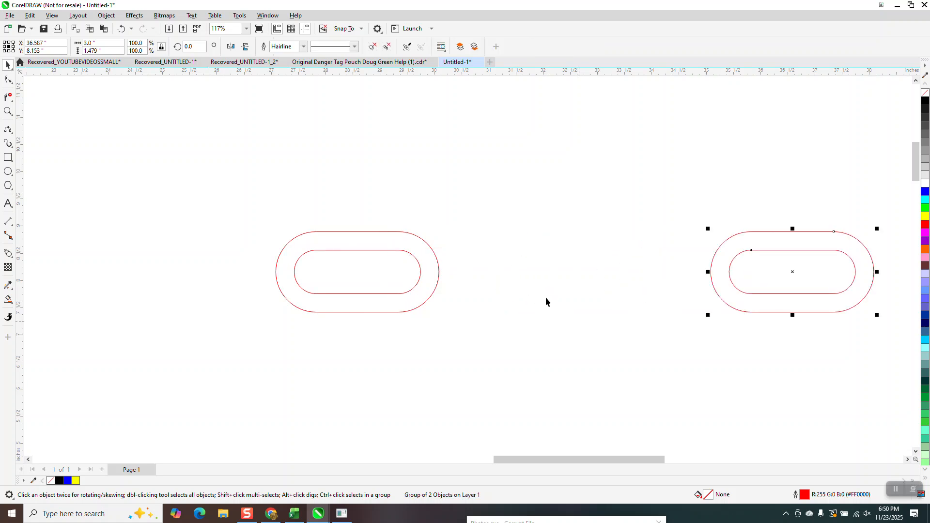
Duplicate the original link 2 inches to the left and 2 inches to the right to form three overlapping links
left_click(419, 274)
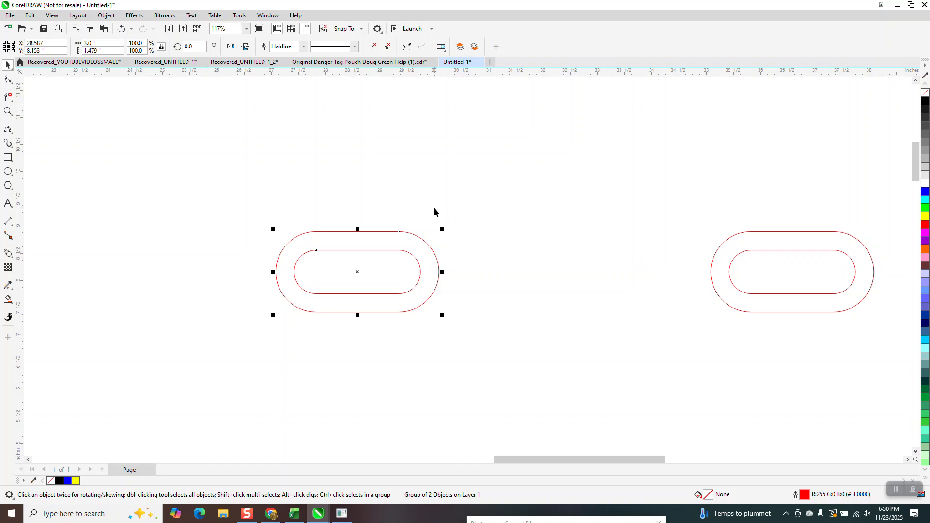
left_click(361, 83)
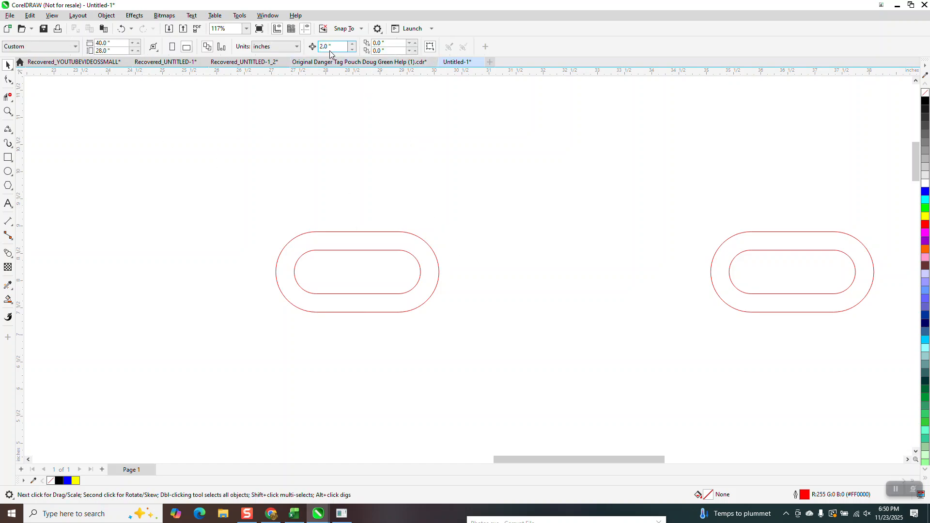
left_click_drag(503, 341, 526, 348)
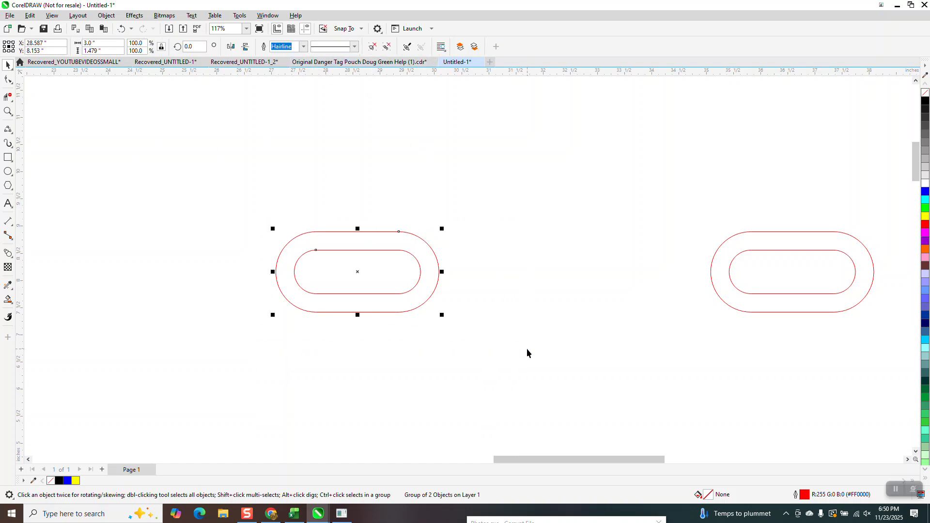
key("KP_Add")
key("Left")
left_click(404, 250)
key("KP_Add")
key("Right")
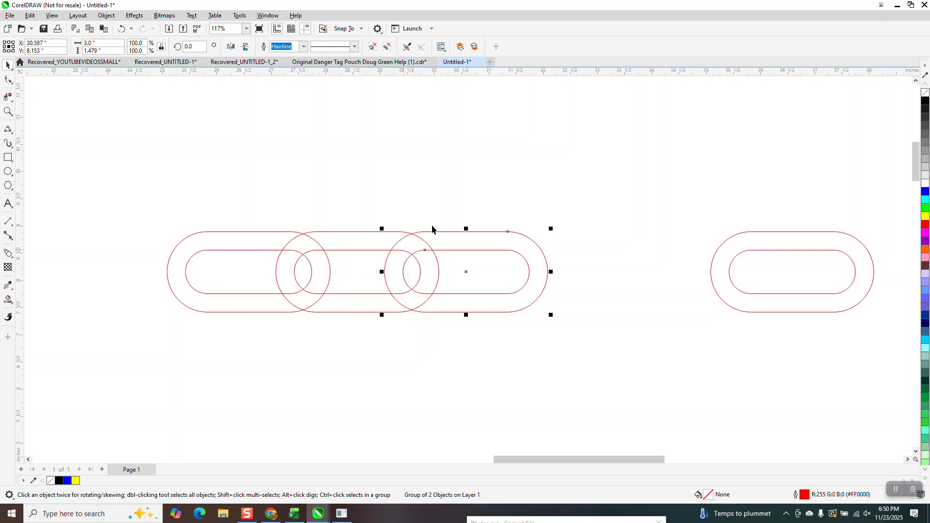
Select the leftmost link of the overlapping row and open the Contour effect settings
left_click(257, 233)
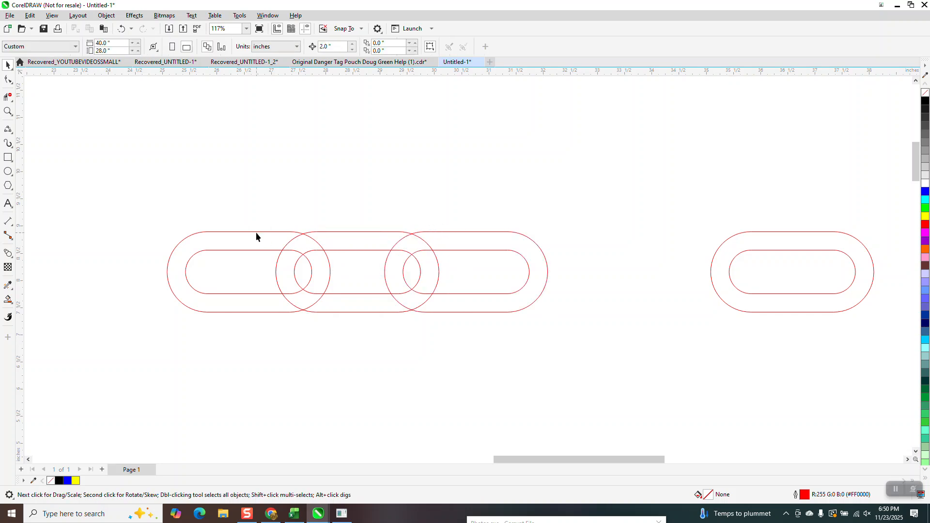
left_click(256, 232)
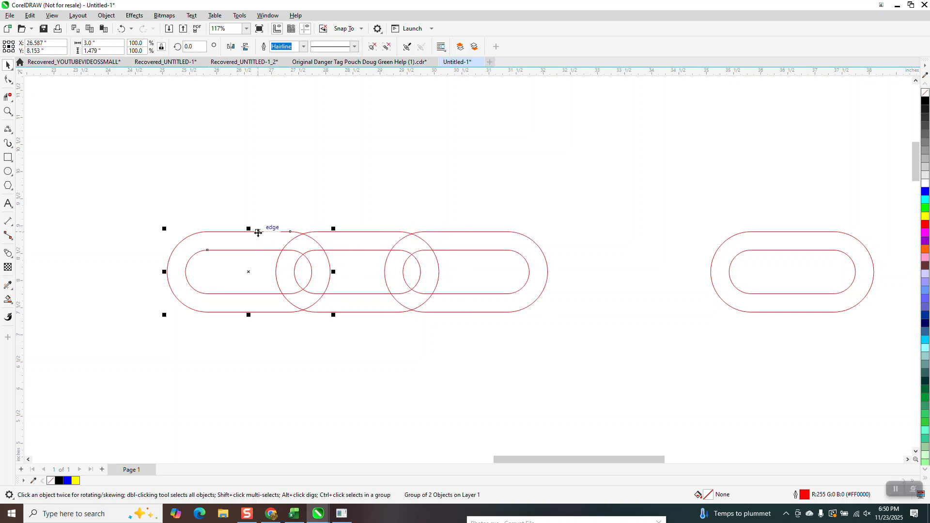
left_click(137, 18)
left_click(381, 224)
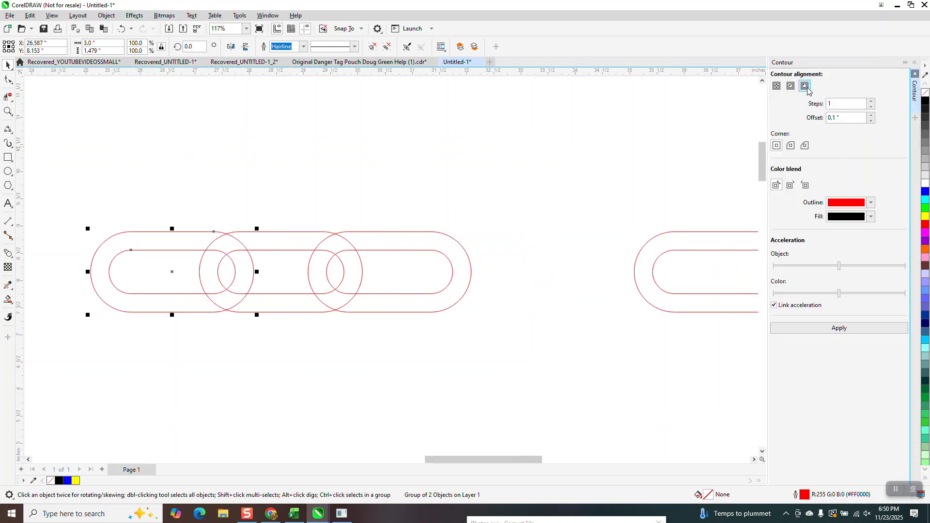
left_click(839, 328)
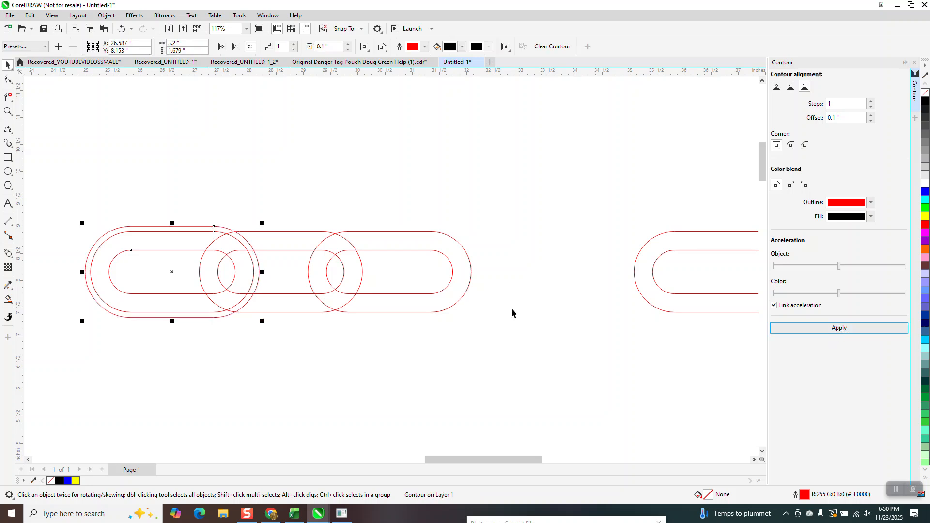
left_click_drag(76, 178, 354, 348)
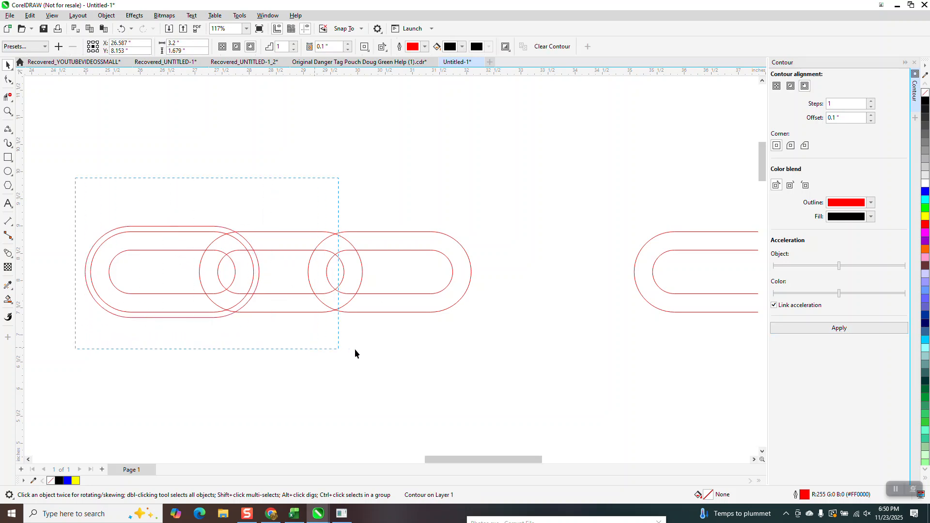
left_click(106, 15)
left_click(152, 241)
left_click(142, 240)
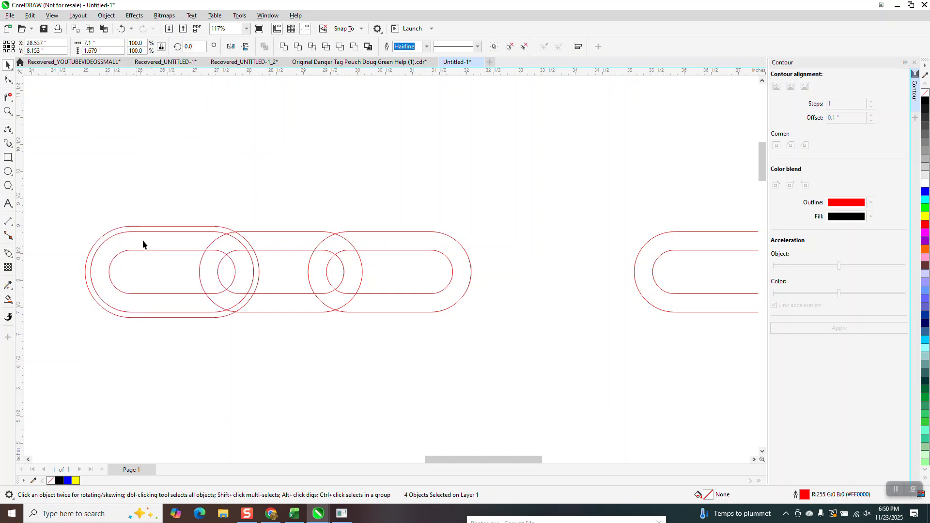
left_click(149, 250)
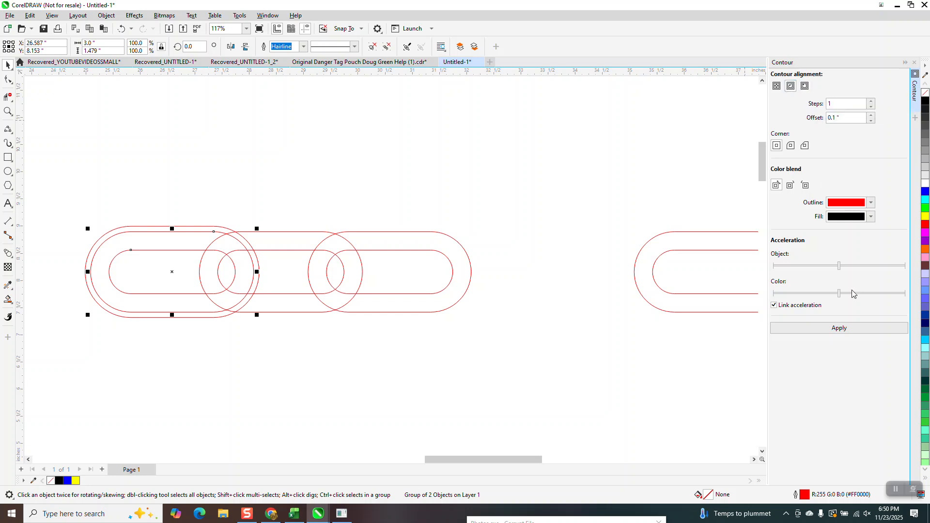
left_click(840, 331)
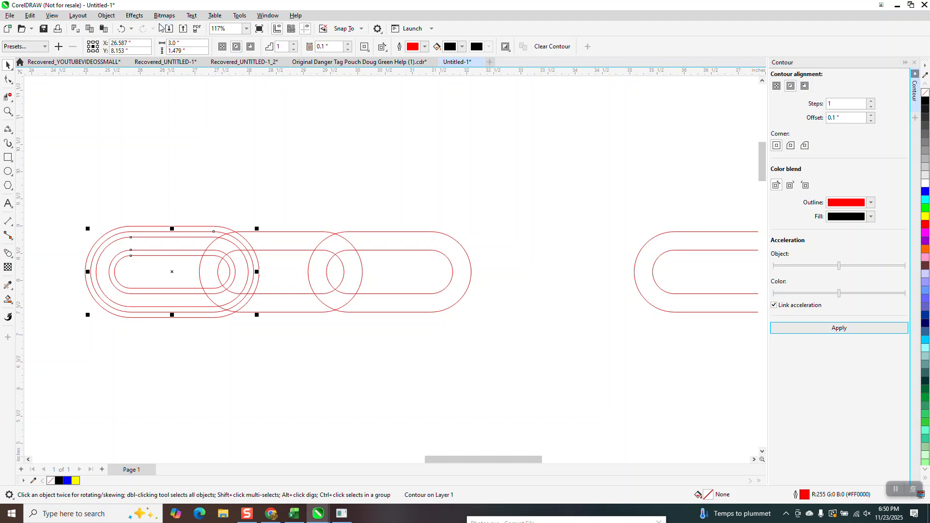
left_click(121, 28)
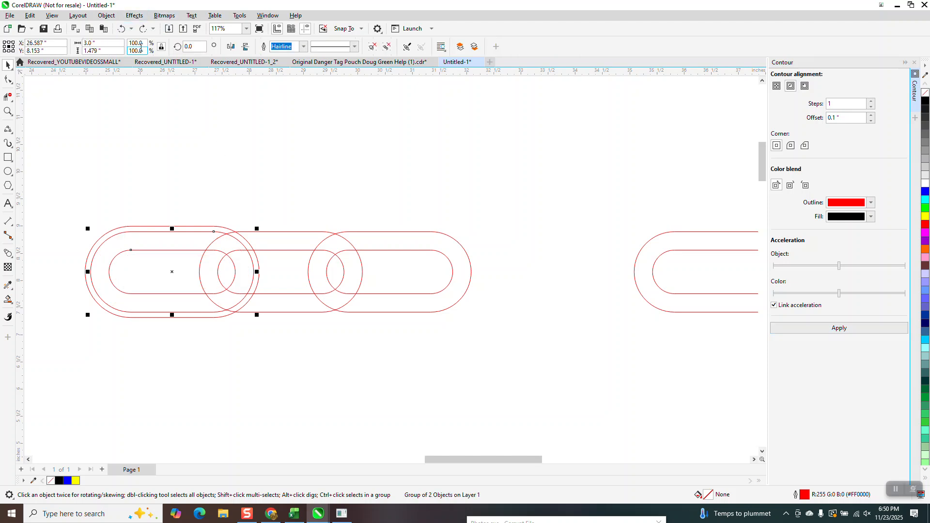
left_click(122, 29)
left_click(122, 29)
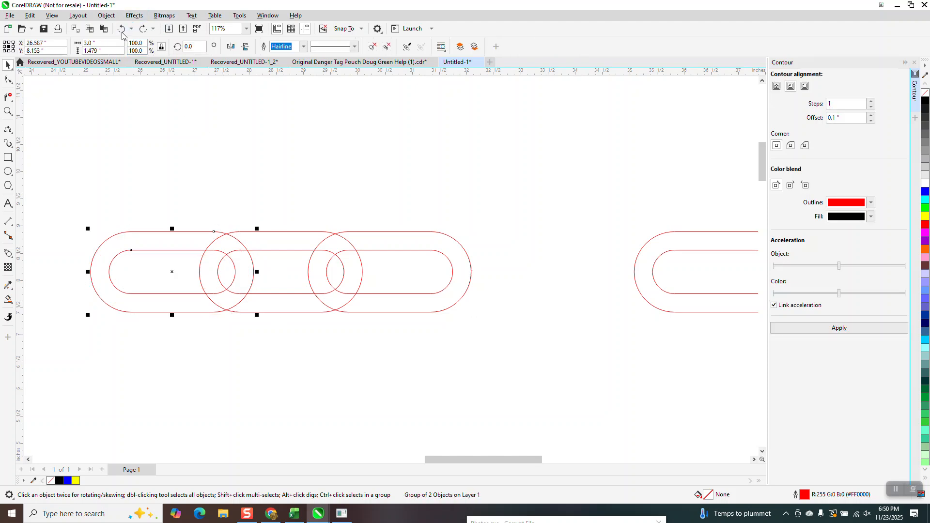
Ungroup all three overlapping links into separate outlines
left_click_drag(315, 295, 565, 368)
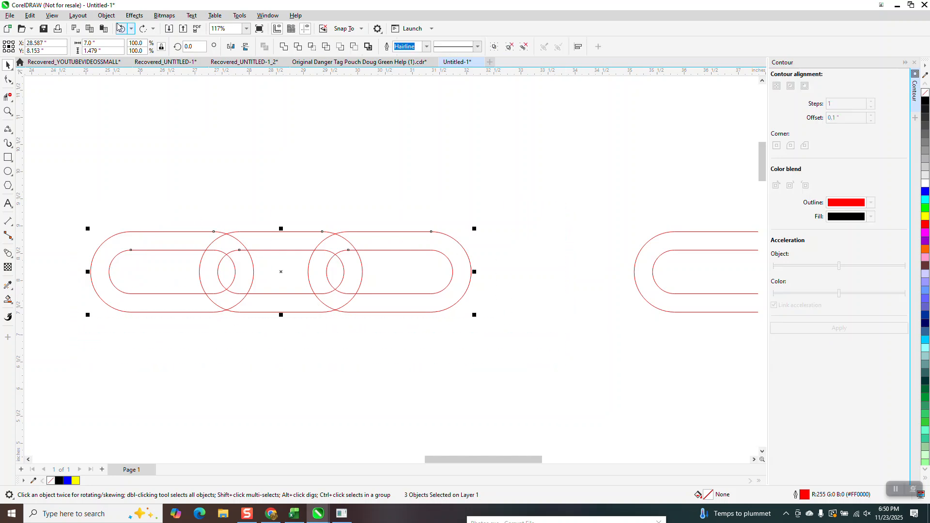
left_click(106, 15)
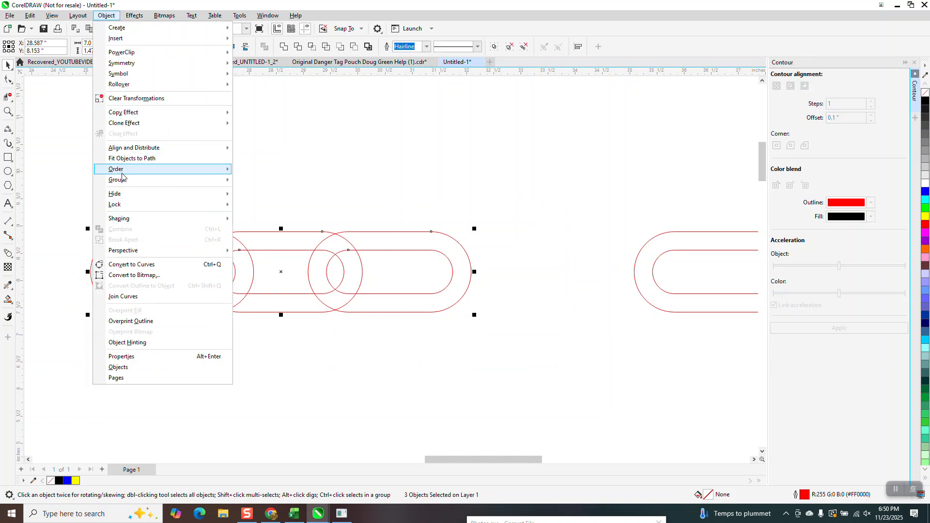
mouse_move(124, 184)
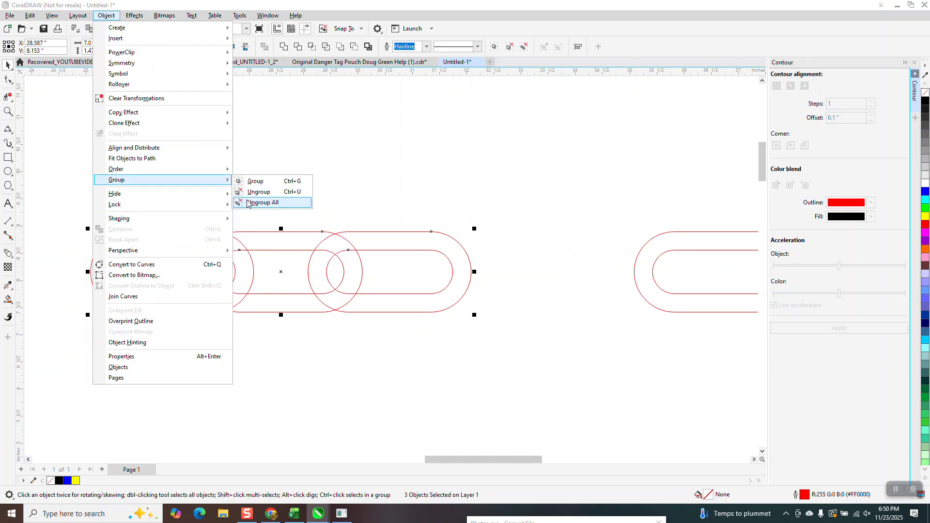
left_click(261, 200)
Apply a one-step 0.1-inch outside contour to the outer outline of the leftmost link
left_click_drag(65, 207, 276, 327)
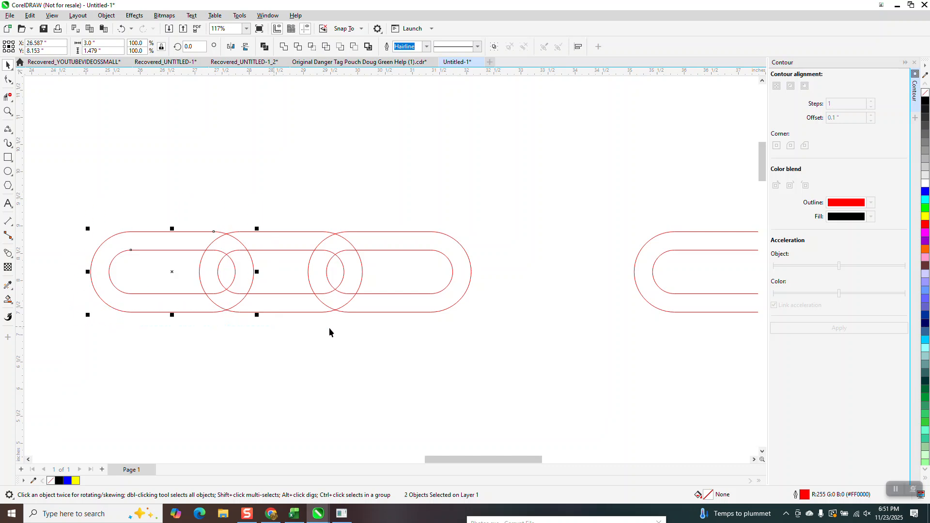
left_click(230, 234)
left_click(184, 231)
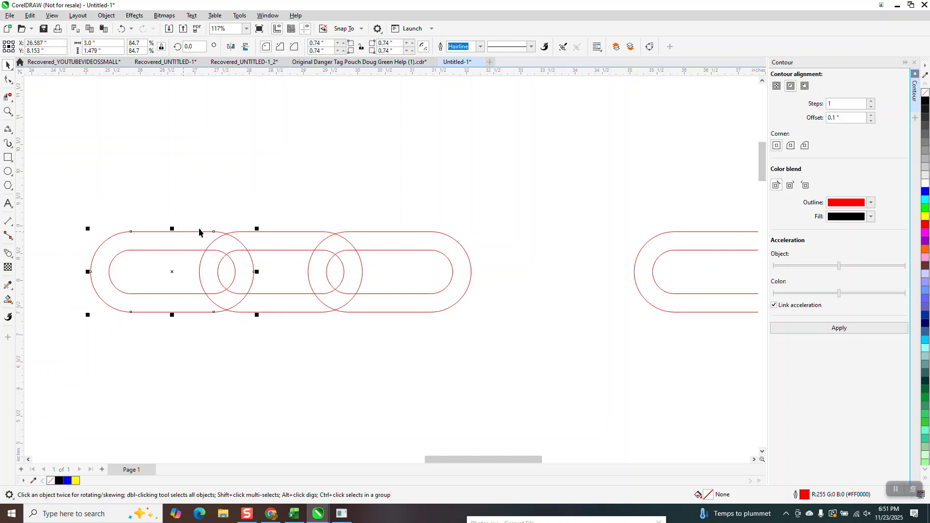
left_click(804, 86)
left_click(839, 328)
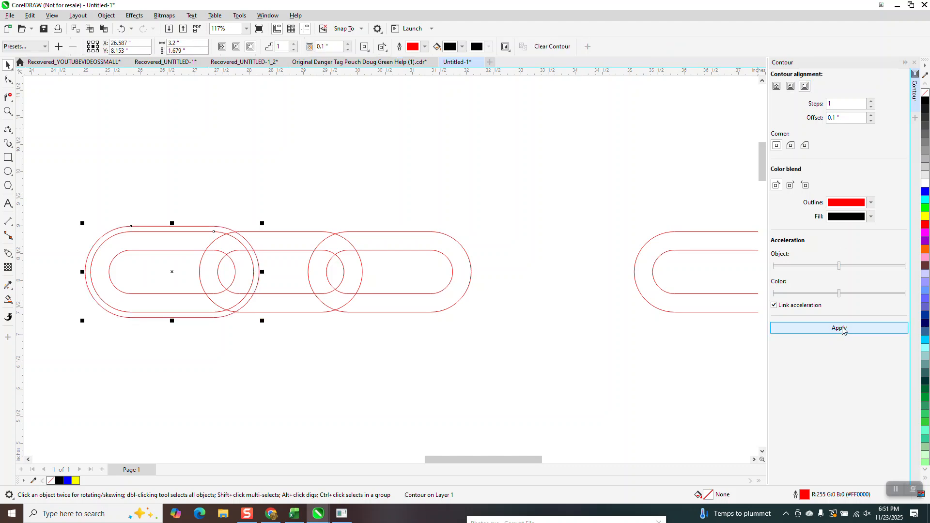
Apply a one-step 0.1-inch inside contour to the inner outline of the leftmost link
left_click(176, 250)
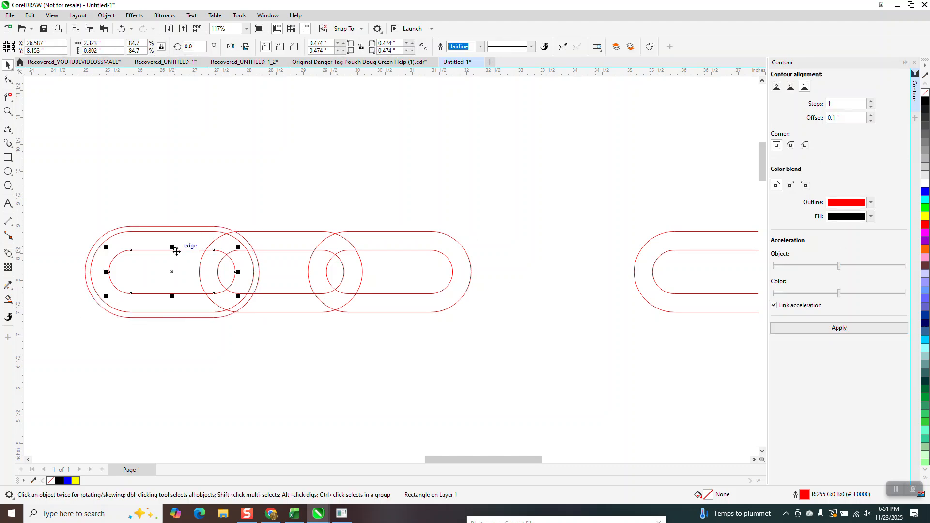
left_click(790, 86)
left_click(834, 327)
Delete both outlines of the rightmost link in the overlapping row of three
left_click(420, 244)
key("Delete")
left_click(428, 251)
key("Delete")
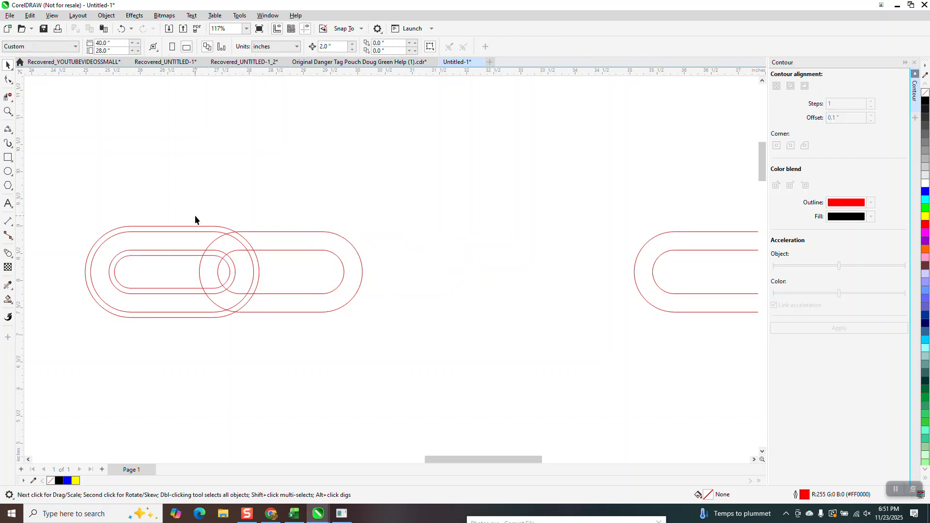
Group the contoured left link with its contours and place a copy 4 inches to its right
left_click_drag(223, 317, 289, 356)
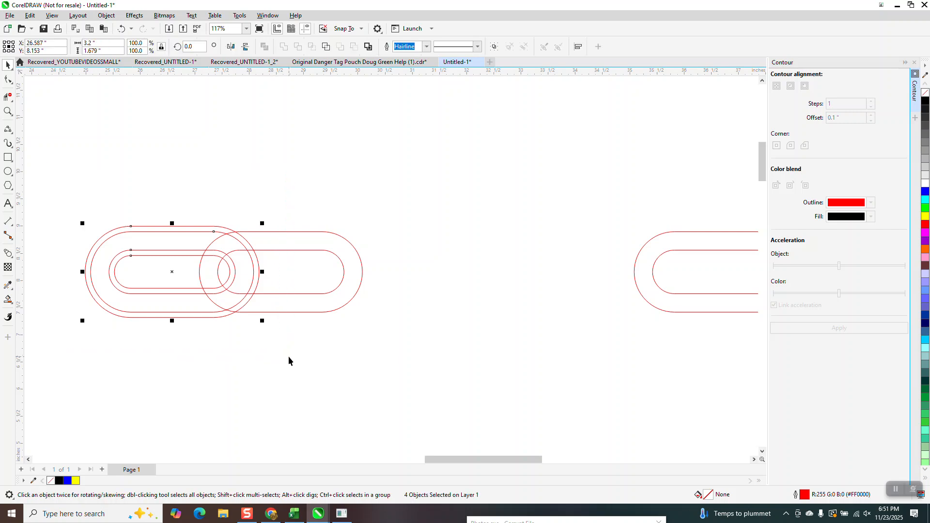
key("ctrl+g")
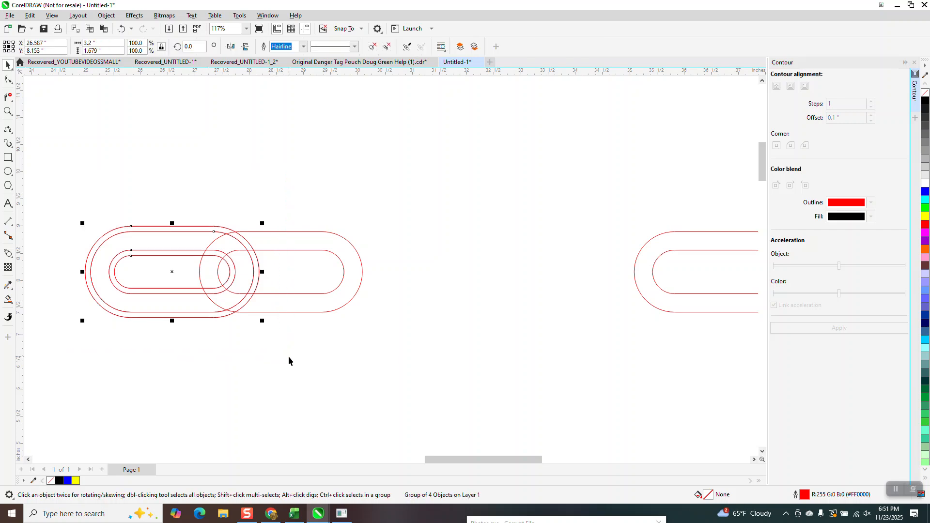
key("ctrl+d")
key("Up")
key("Right")
key("Right")
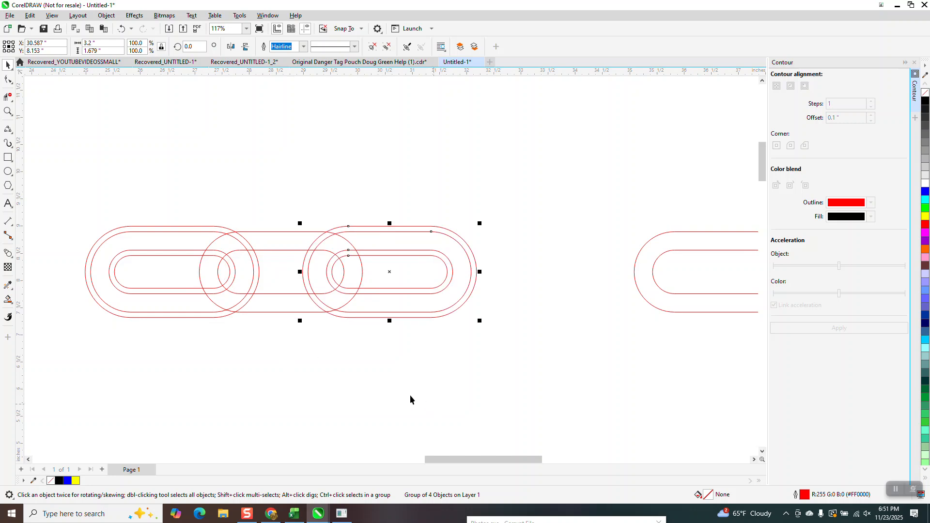
Try to delete the overlapping segments where the contoured right link crosses the middle link, and undo the attempt
left_click(8, 97)
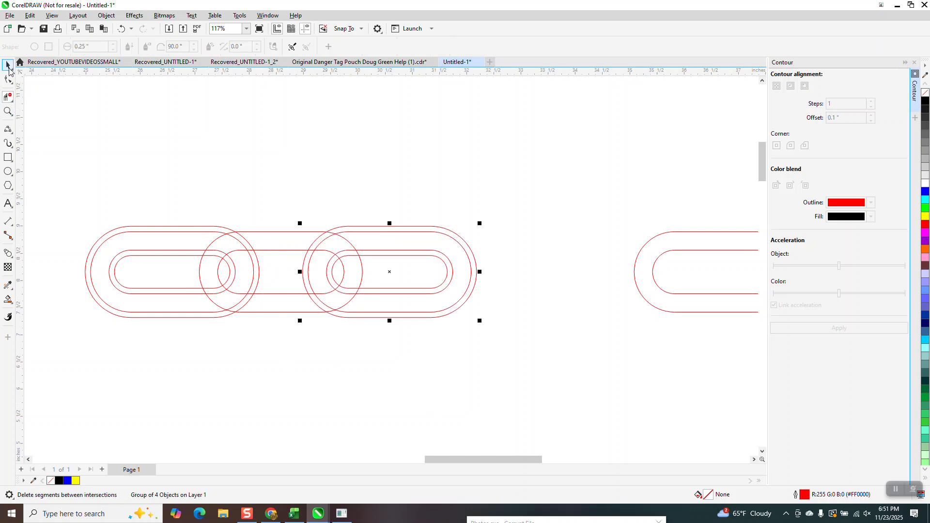
left_click(8, 111)
left_click_drag(211, 222, 493, 370)
left_click(7, 97)
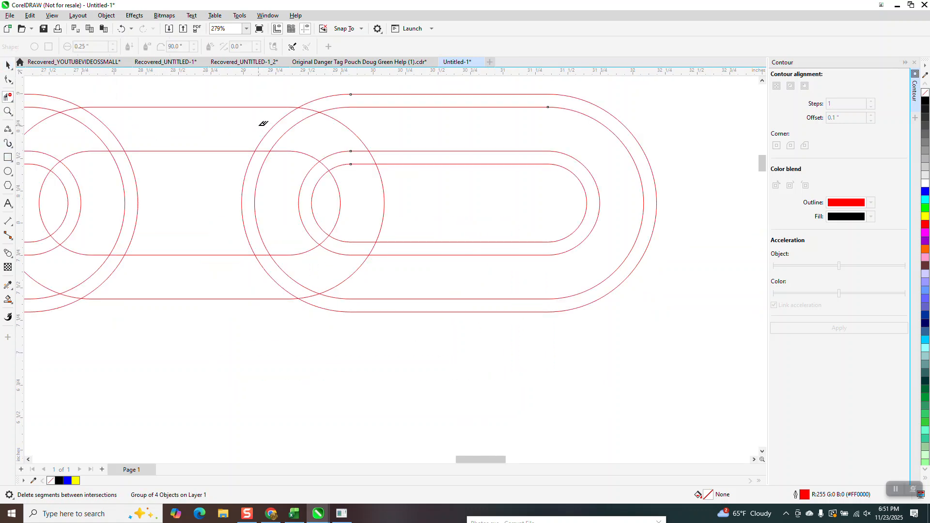
left_click_drag(252, 120, 377, 204)
key("ctrl+z")
key("ctrl+z")
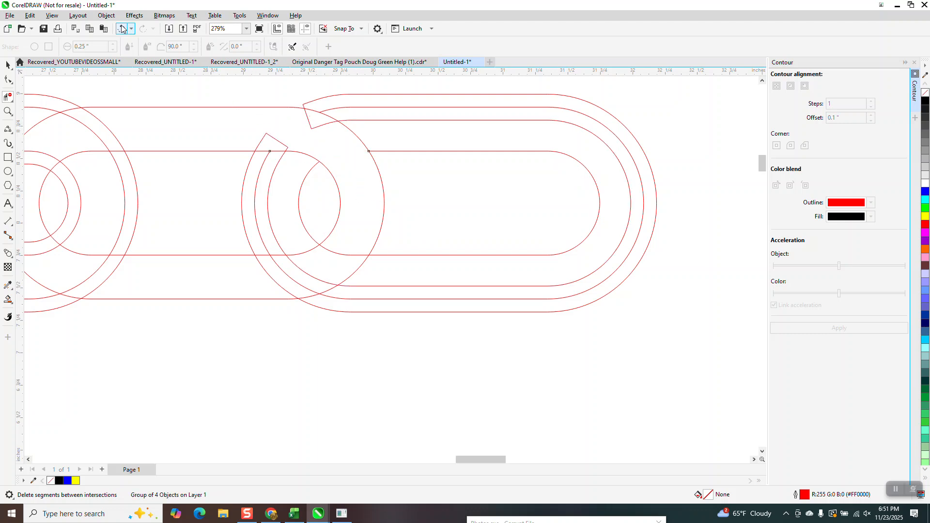
Ungroup all objects in the overlapping three-link row
scroll(384, 272, "down", 4)
left_click(8, 64)
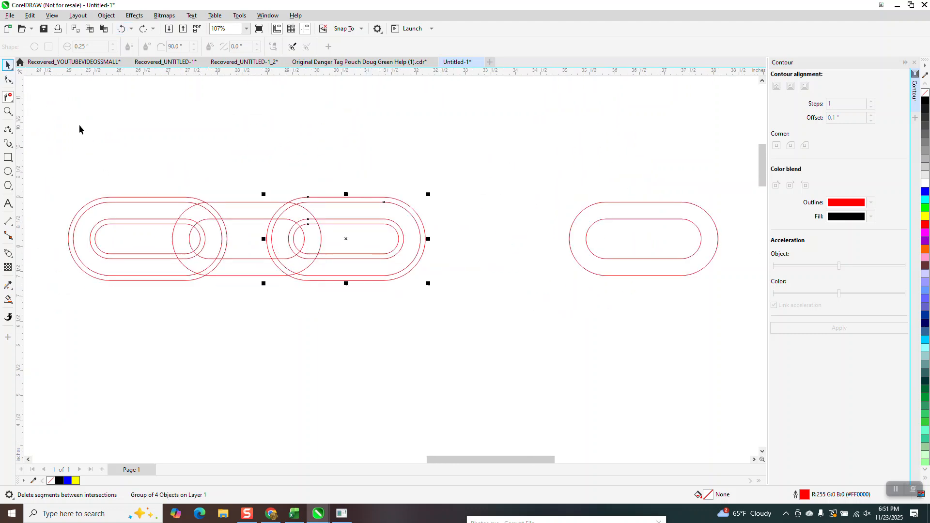
left_click_drag(60, 171, 426, 326)
key("ctrl+u")
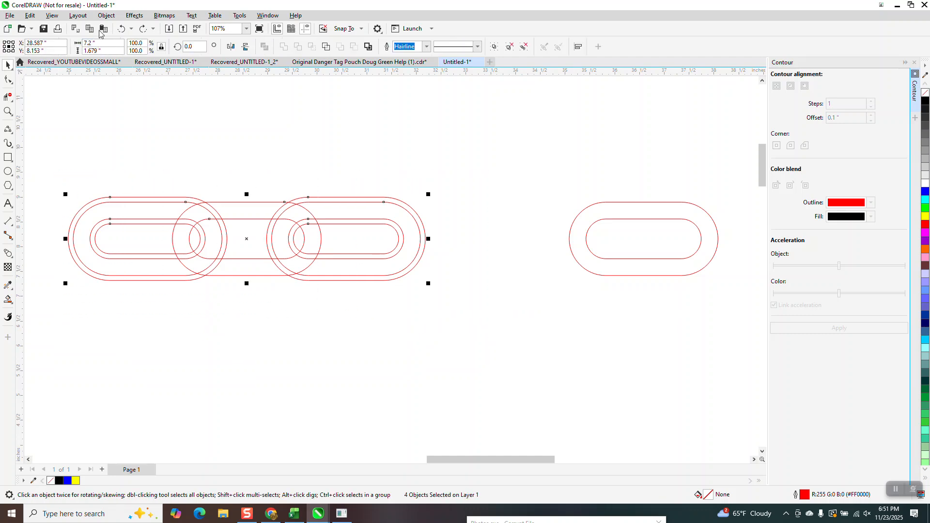
left_click(106, 15)
mouse_move(121, 179)
left_click(257, 201)
left_click(274, 183)
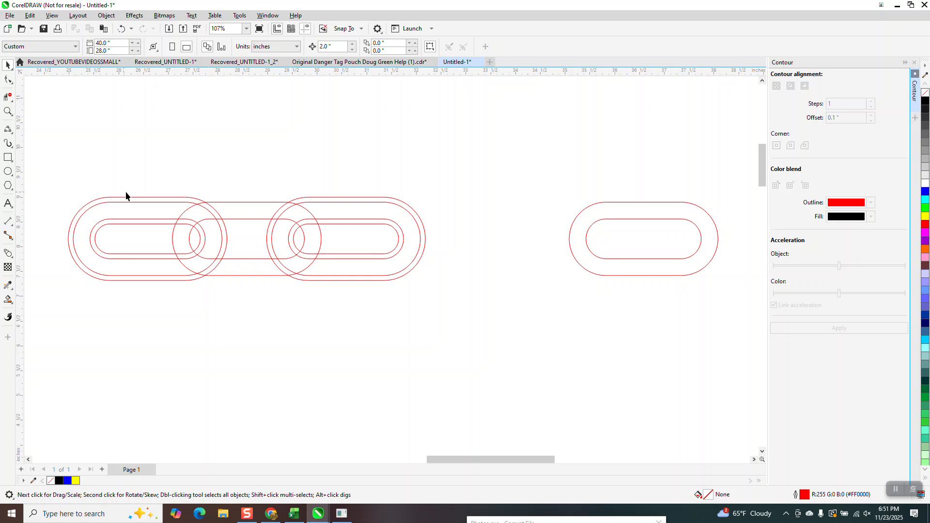
Try to delete the ungrouped right link's segments at the upper overlap with the middle link, and undo the attempt
left_click(8, 97)
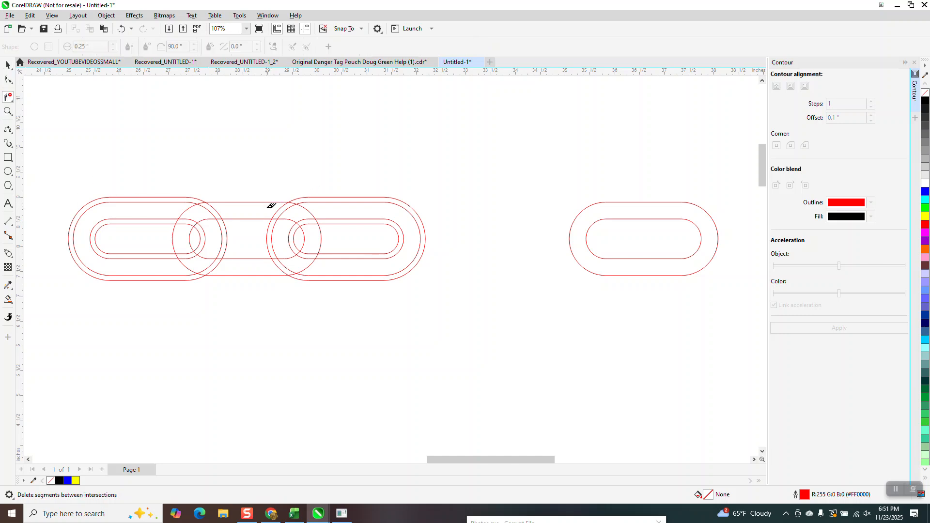
left_click_drag(266, 209, 315, 227)
left_click(121, 29)
Delete the contoured right link together with its contours
left_click(8, 65)
left_click_drag(264, 178, 516, 331)
key("Delete")
Break the left link's contours apart into separate outlines
left_click_drag(47, 172, 276, 312)
left_click(106, 15)
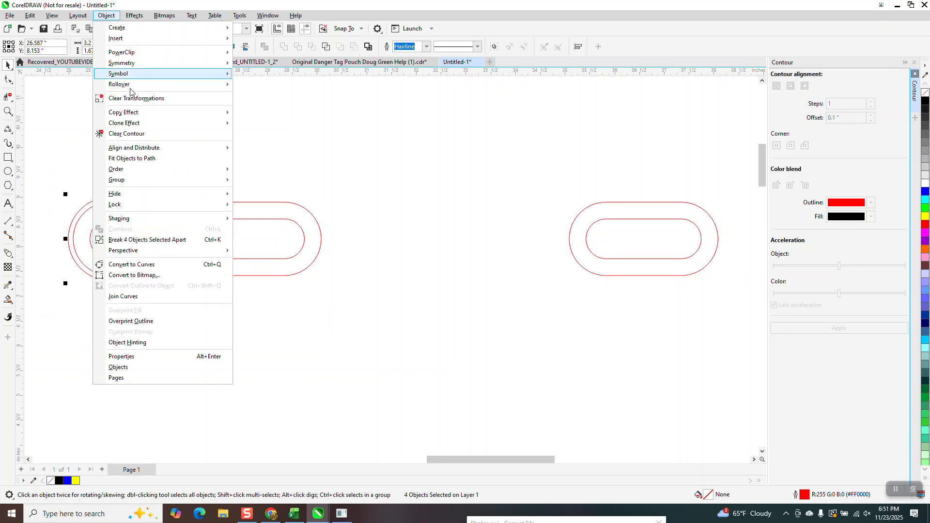
left_click(145, 239)
left_click(49, 190)
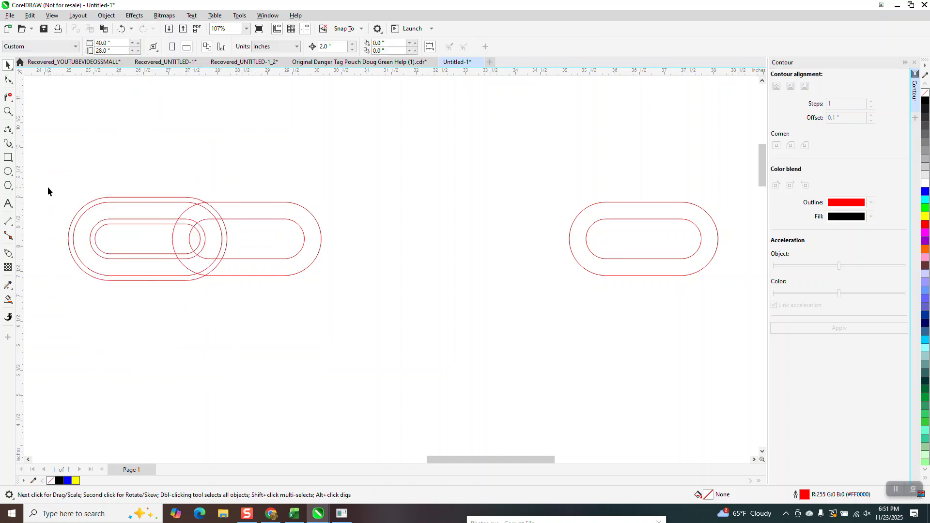
Place a copy of the left link's separated outlines 4 inches to its right
left_click_drag(256, 297, 261, 295)
key("ctrl+d")
key("Right")
key("ctrl+d")
Delete the overlapping segments at the middle link's upper crossing with the right link and lower crossing with the left link
left_click(8, 96)
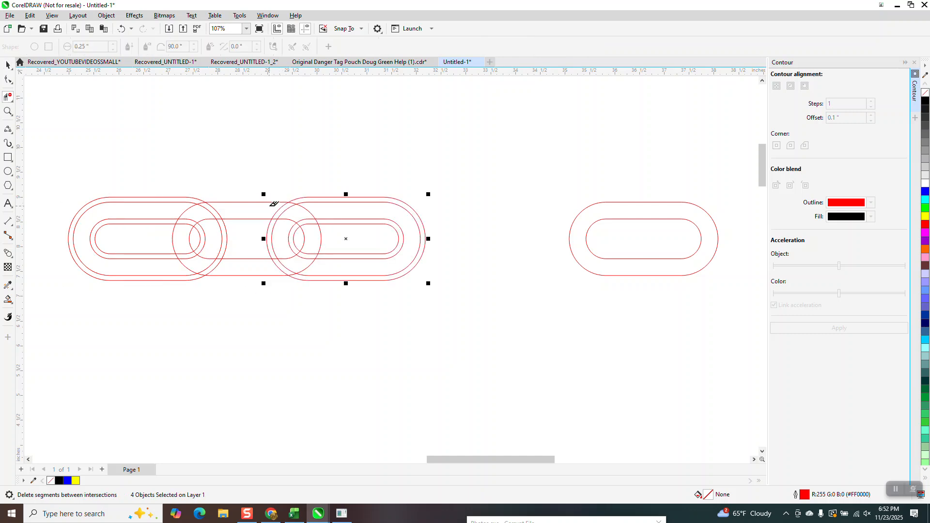
left_click_drag(270, 210, 314, 226)
left_click_drag(220, 263, 188, 241)
Smart-fill the middle link's upper and lower halves in black without outline, moving each result up 2 inches
left_click(8, 299)
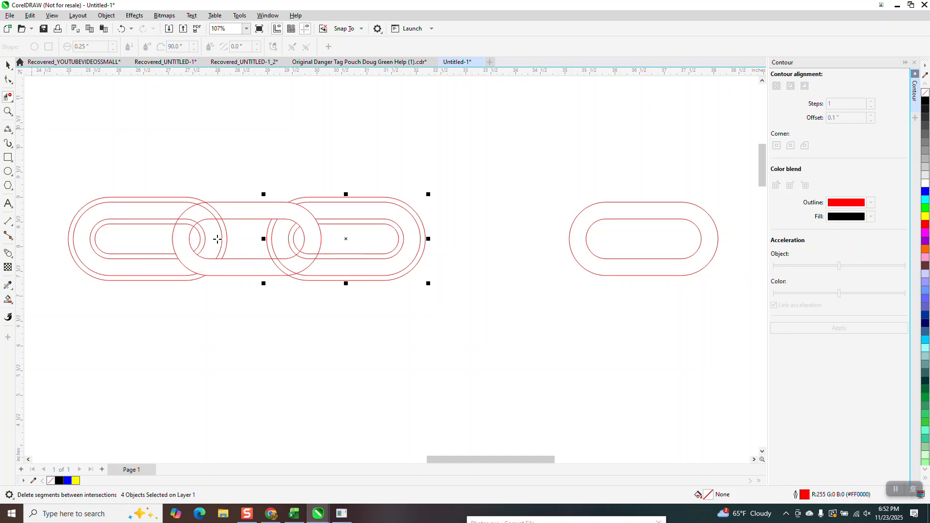
left_click(253, 213)
key("Up")
left_click(246, 270)
key("Up")
scroll(315, 295, "down", 2)
Change the two raised link halves to unfilled black outlines and delete the red overlapping links below them
left_click(8, 64)
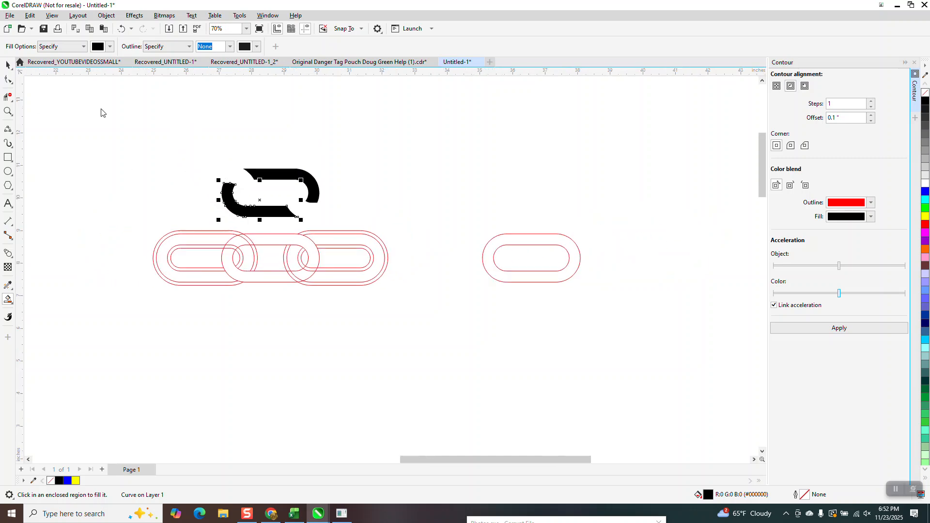
left_click_drag(206, 156, 359, 242)
left_click_drag(201, 162, 342, 229)
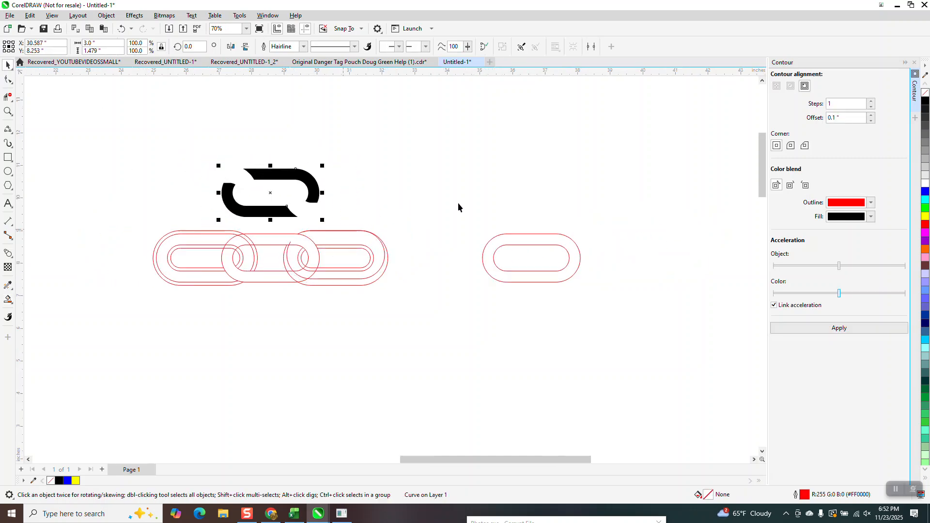
left_click(924, 93)
right_click(924, 101)
left_click_drag(139, 222, 438, 321)
key("Delete")
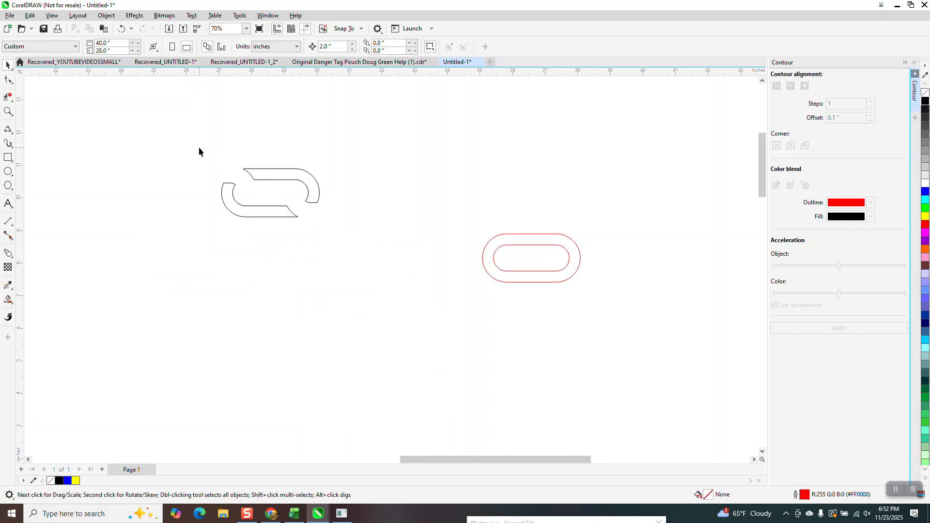
Duplicate the pair of link halves to the right at 2-inch spacing, making 12 copies that interlock as a chain
left_click_drag(198, 147, 391, 254)
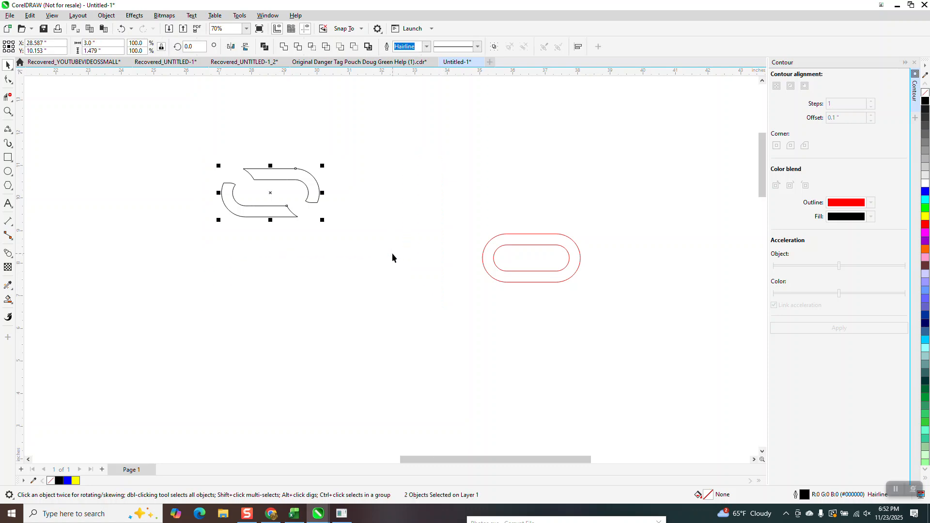
key("ctrl+d")
key("ctrl+d")
key("ctrl+d")
key("ctrl+d")
key("ctrl+d")
key("ctrl+d")
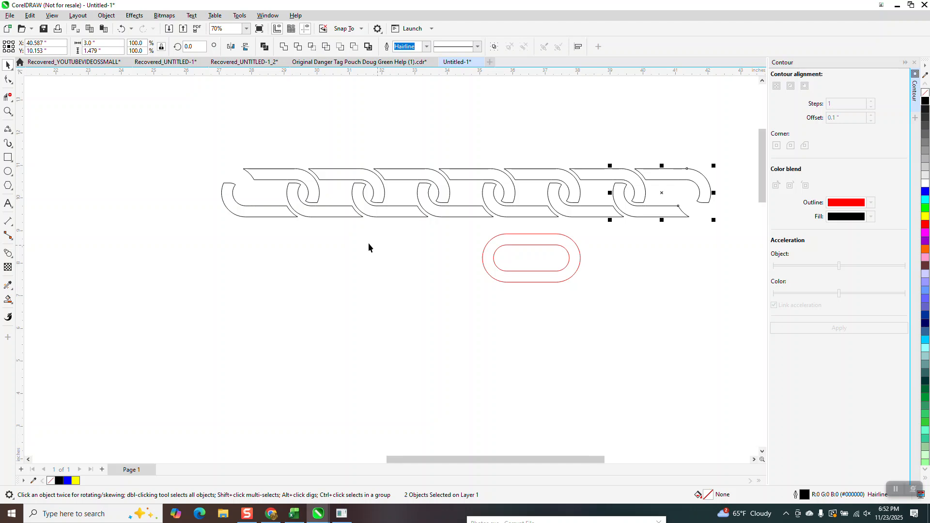
scroll(320, 209, "down", 3)
key("ctrl+d")
key("ctrl+d")
key("ctrl+d")
key("ctrl+d")
key("ctrl+d")
key("ctrl+d")
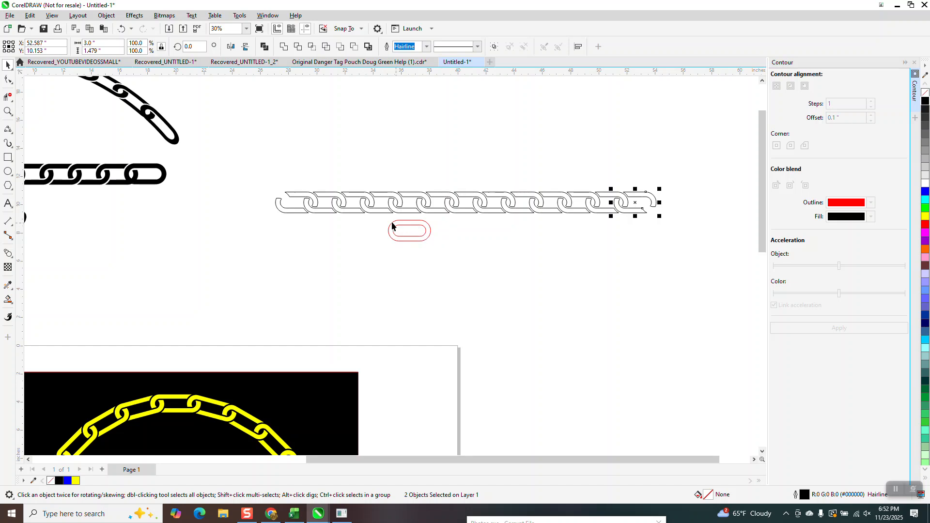
Move the spare red link up 2 inches and right 18 inches so it overlaps the chain's right end
left_click_drag(381, 222, 441, 248)
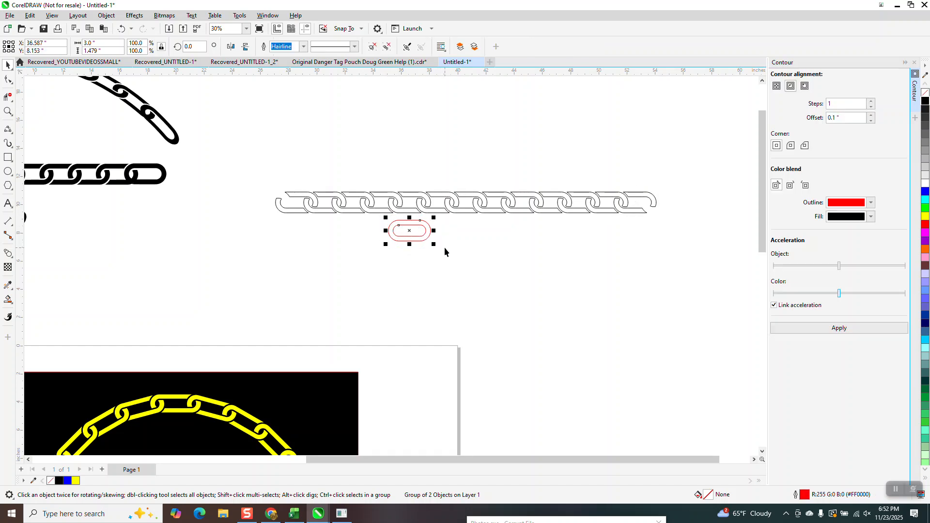
key("Up")
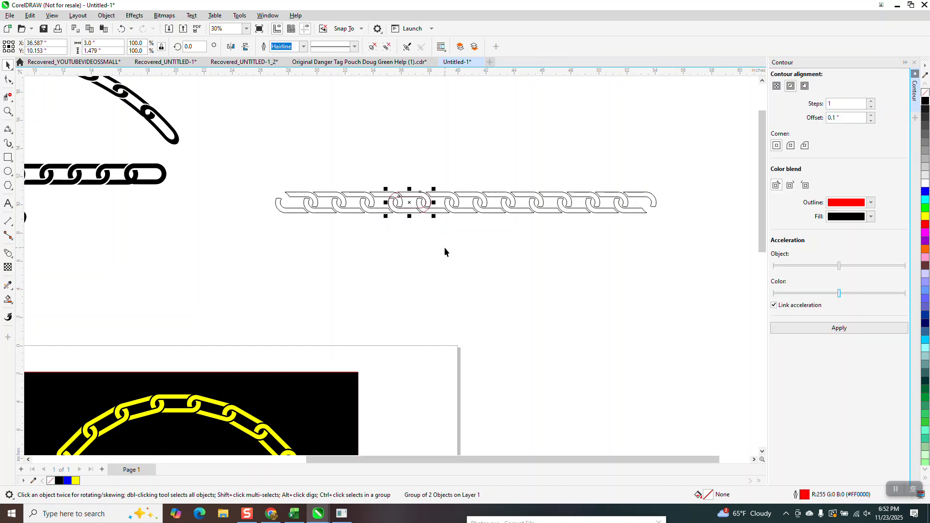
key("Right")
key("Right")
key("Right")
key("Right")
key("Right")
key("Right")
key("Right")
key("Right")
key("Right")
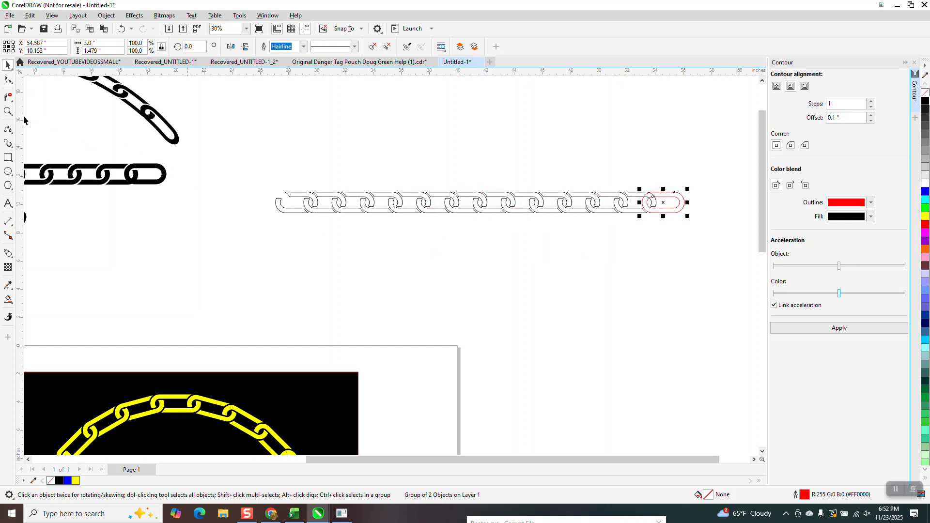
Delete the red end link's segments where the last black link crosses over its upper part
left_click(8, 111)
left_click_drag(606, 185, 670, 230)
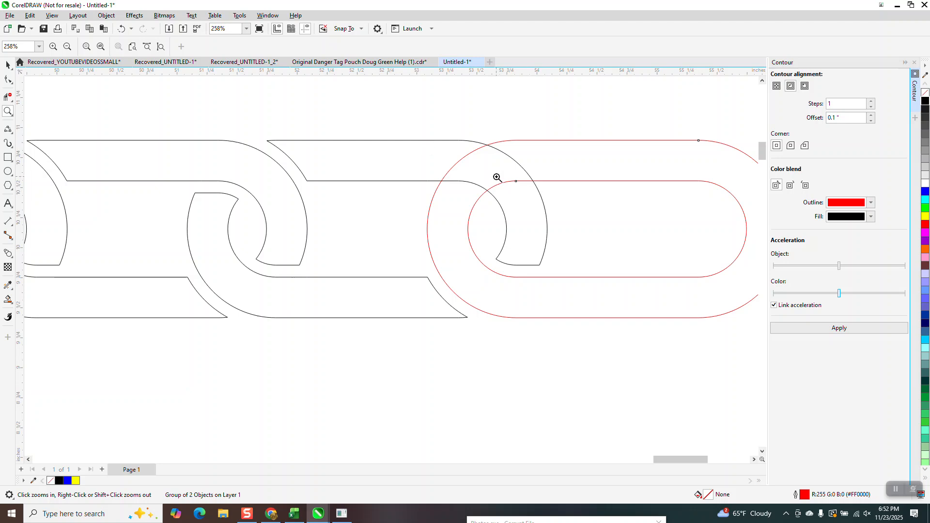
left_click(8, 97)
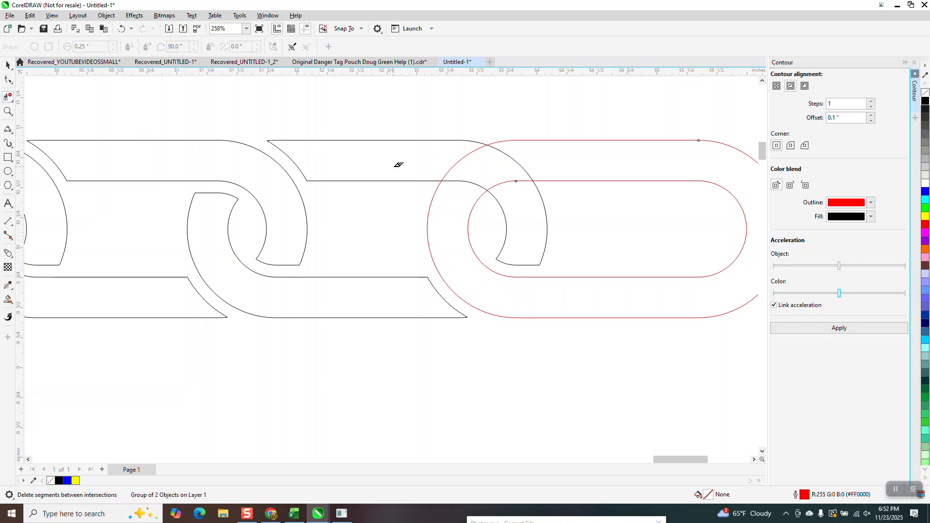
left_click_drag(453, 157, 465, 160)
scroll(446, 183, "down", 4)
key("space")
scroll(517, 208, "down", 3)
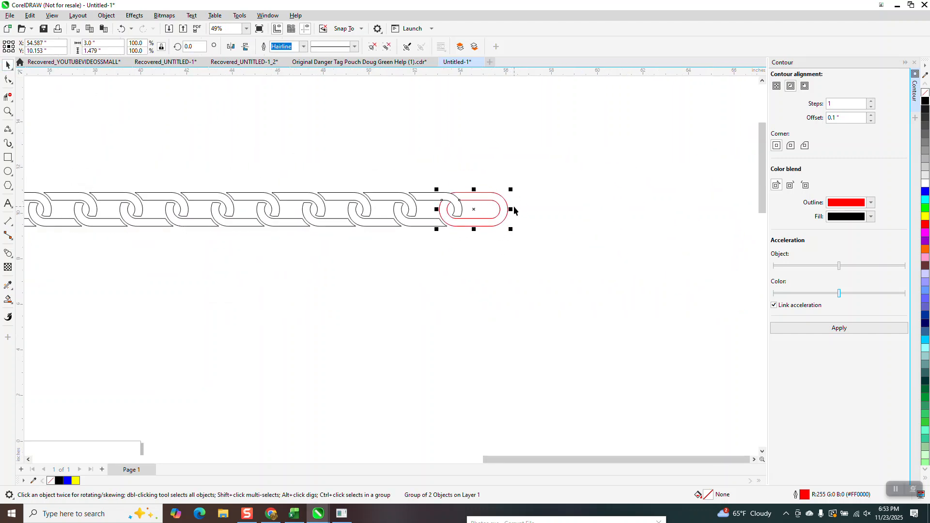
Place a copy of the trimmed red end link over the chain's left end at X 26.587 inches
key("Tab")
key("Tab")
key("Tab")
key("Tab")
key("Tab")
key("Tab")
key("Tab")
key("Tab")
key("Tab")
key("Tab")
key("Tab")
key("Tab")
key("Tab")
key("Tab")
key("Tab")
key("Tab")
key("Tab")
key("Tab")
scroll(499, 226, "down", 2)
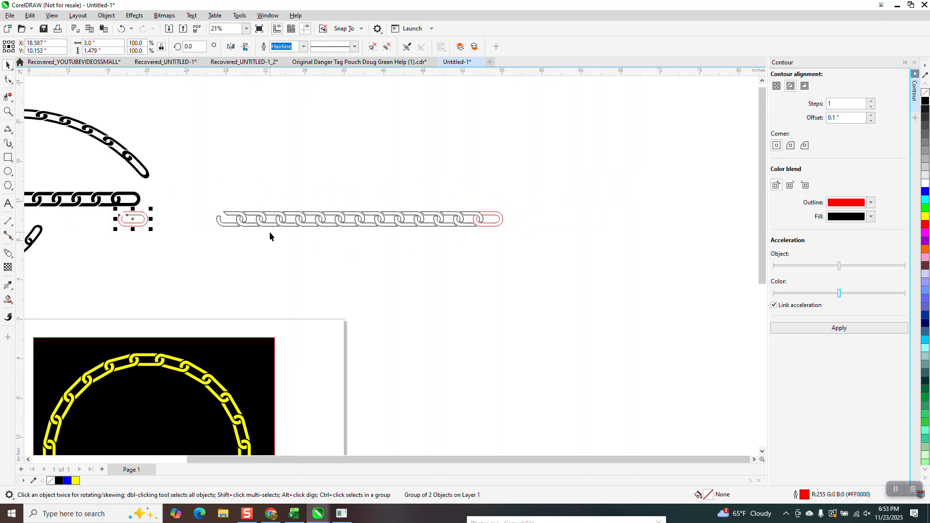
key("Right")
key("Right")
key("Right")
key("Right")
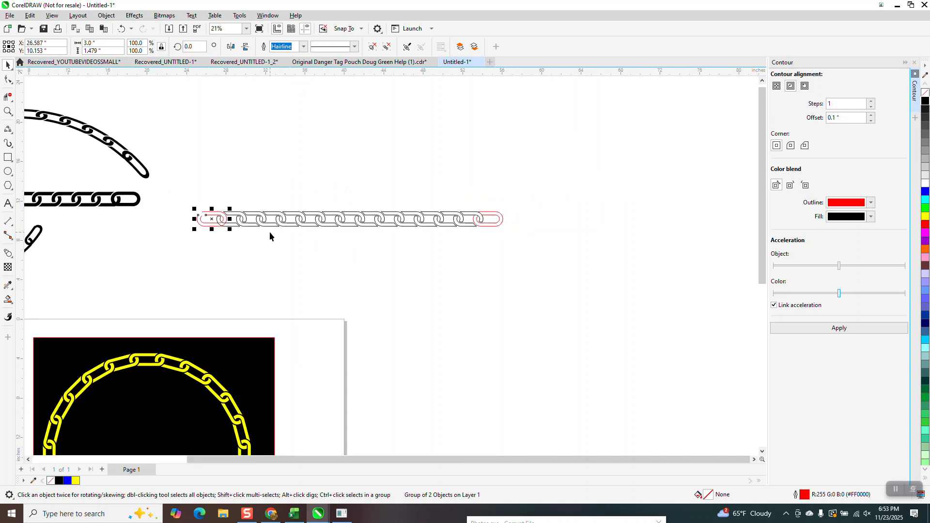
Mirror the copied left end link horizontally and vertically so its gap fits the first black link
left_click(231, 47)
left_click(8, 110)
left_click_drag(157, 163, 281, 267)
left_click(8, 64)
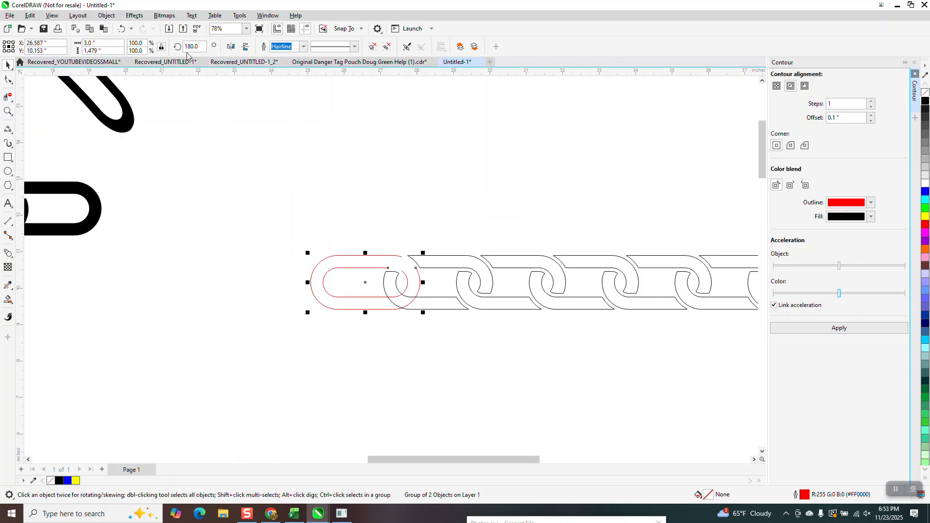
left_click(246, 48)
Select the entire chain and fill its closed link pieces with black
scroll(242, 208, "down", 3)
scroll(242, 209, "down", 2)
left_click_drag(241, 205, 609, 260)
left_click(925, 101)
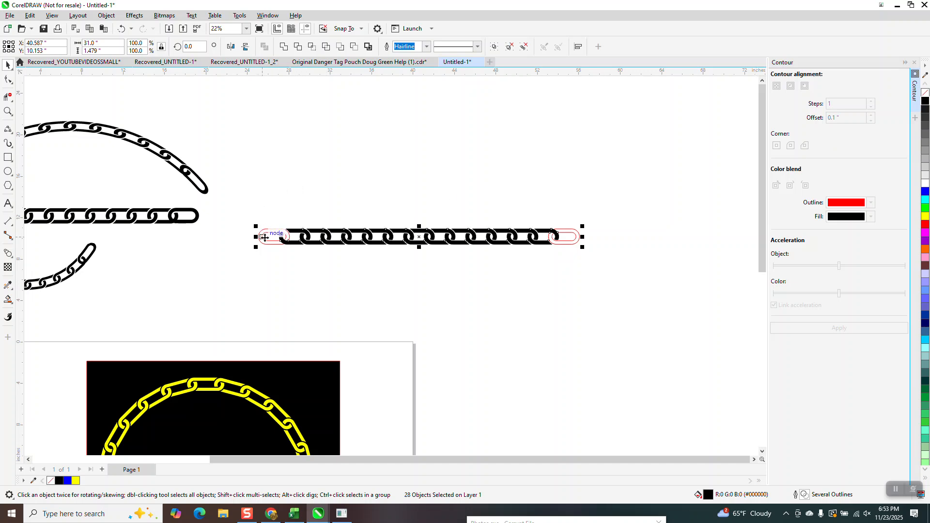
Smart-fill the bodies of the left and right red end links in black
left_click(8, 111)
left_click_drag(235, 215, 322, 258)
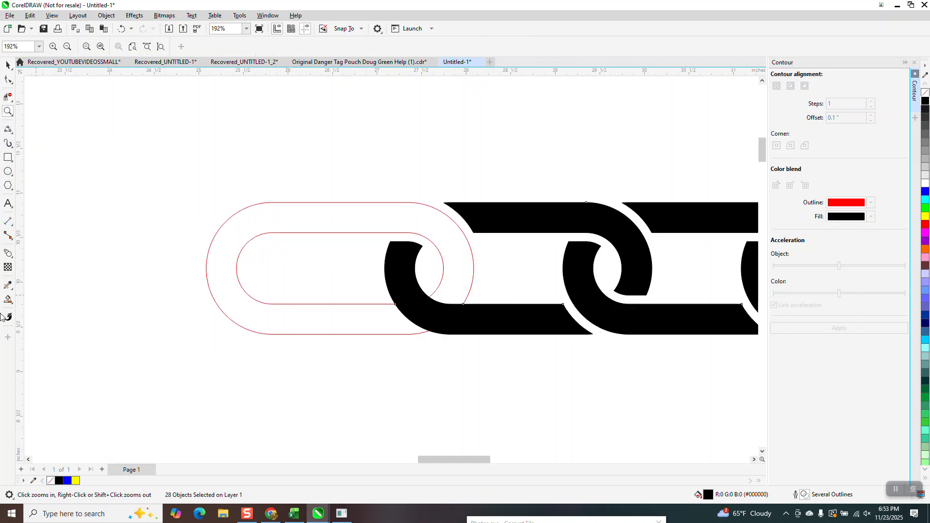
left_click(323, 230)
scroll(305, 226, "down", 4)
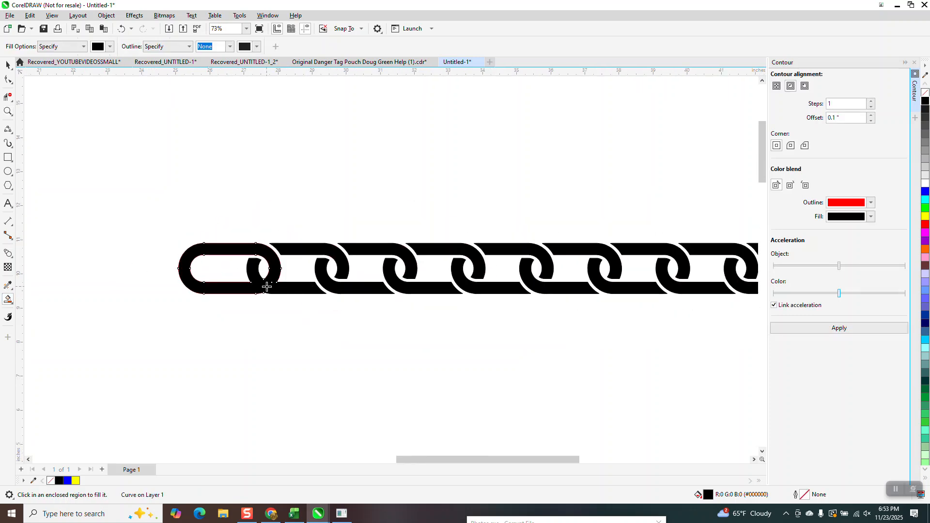
scroll(252, 284, "down", 3)
scroll(678, 274, "down", 1)
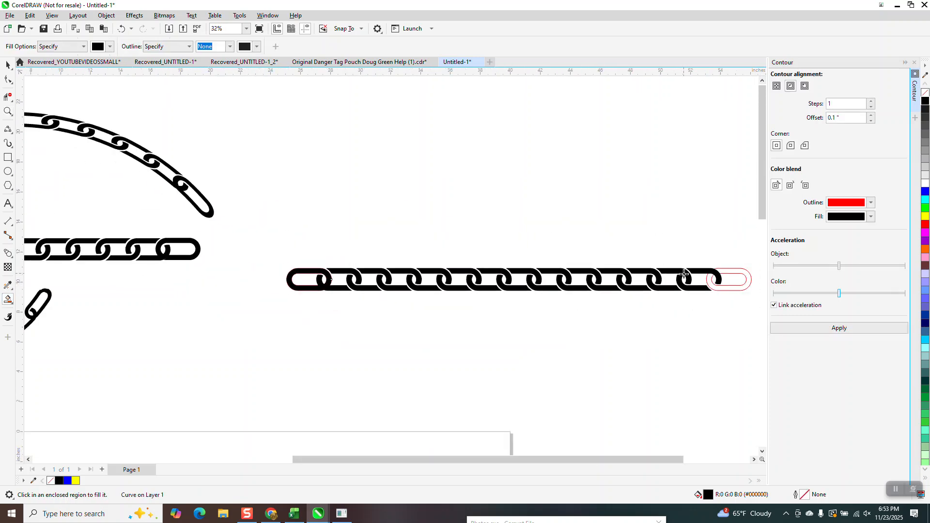
left_click(738, 271)
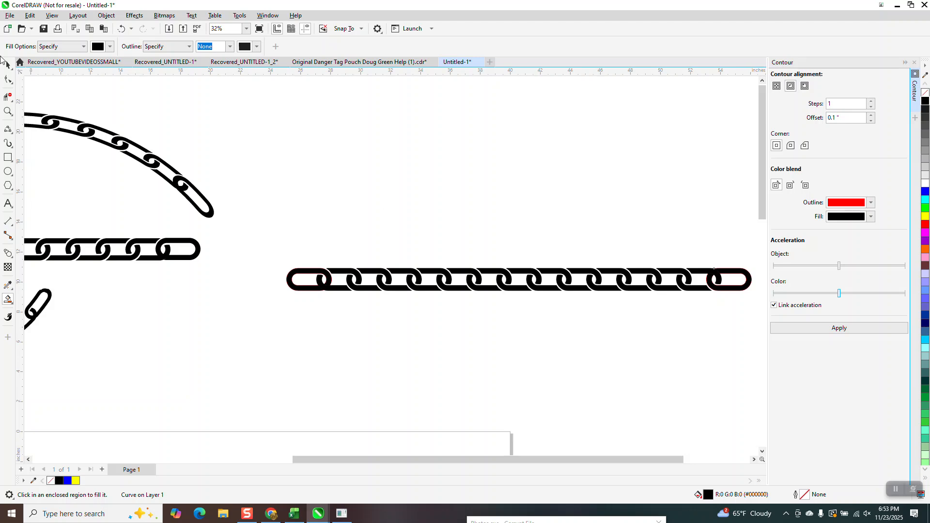
Remove the outlines from all pieces of the chain
left_click(5, 65)
scroll(238, 190, "down", 2)
left_click_drag(255, 204, 600, 289)
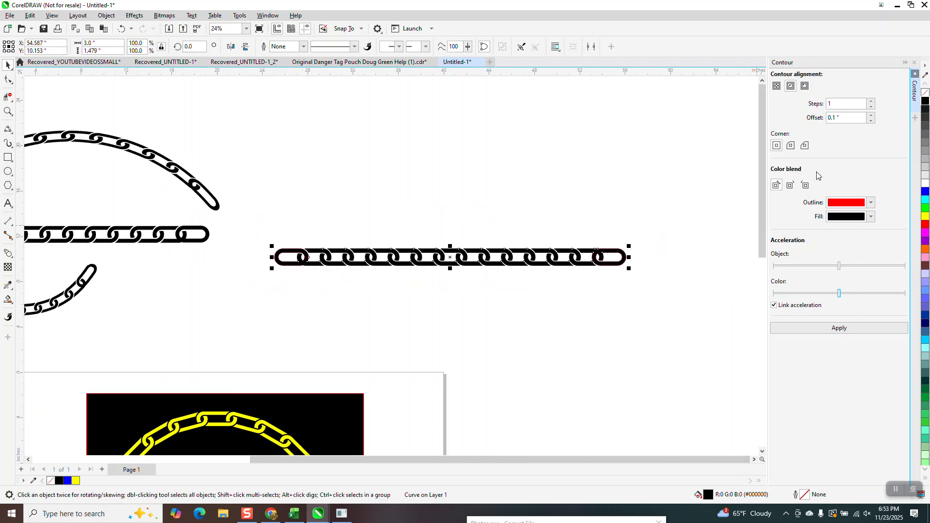
right_click(923, 94)
Group all the chain pieces and move the group up about 6.75 inches
left_click(107, 15)
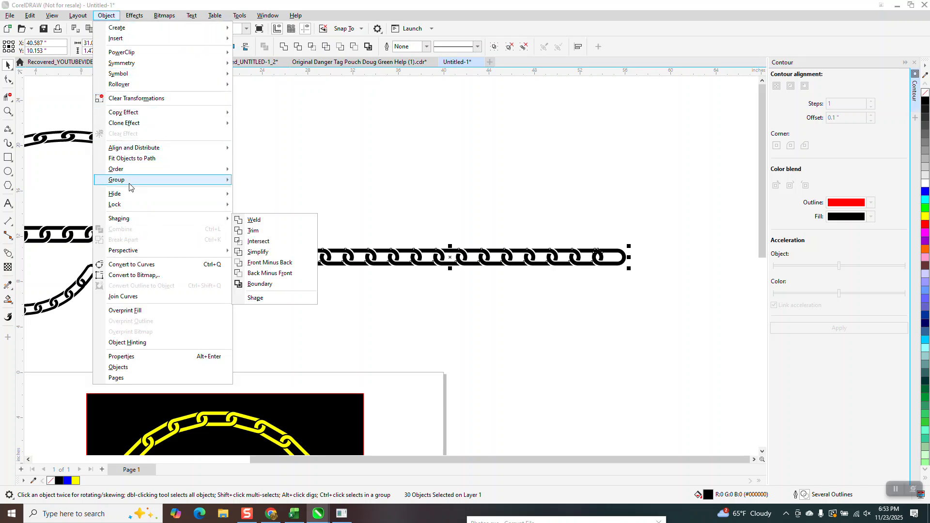
mouse_move(133, 181)
left_click(260, 181)
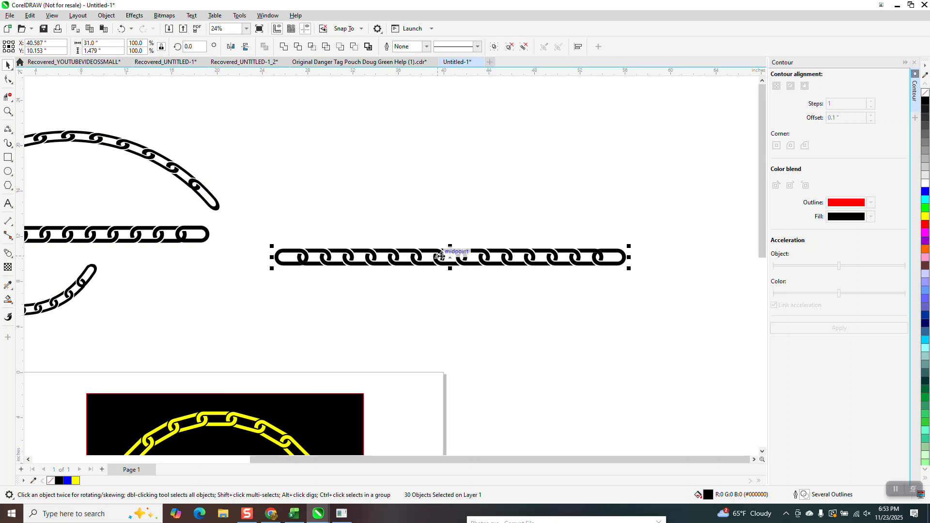
left_click_drag(450, 255, 450, 187)
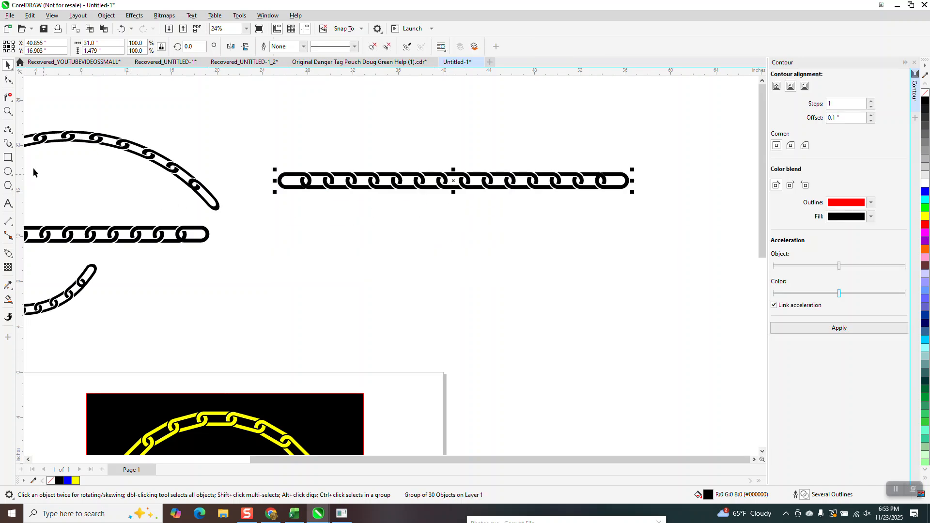
Save the grouped straight chain as a custom artistic media brush stroke named chain33
left_click(13, 148)
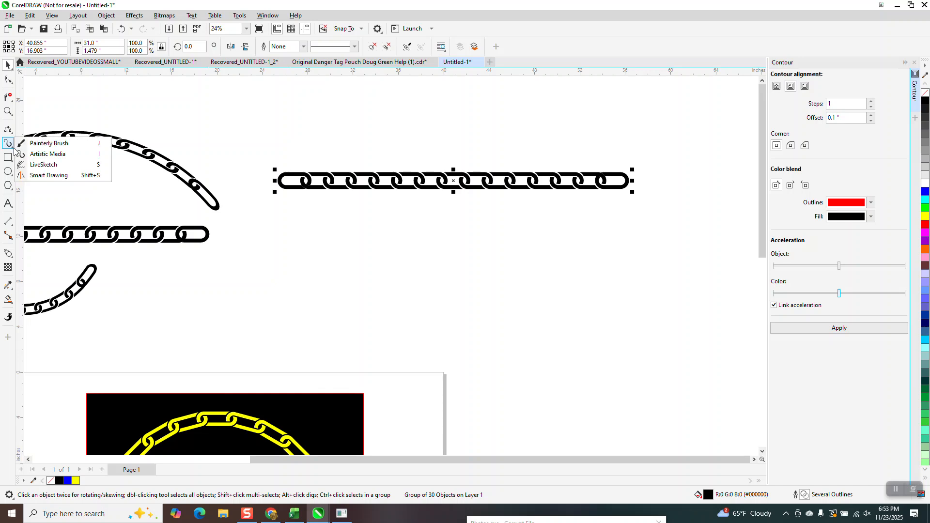
left_click(44, 154)
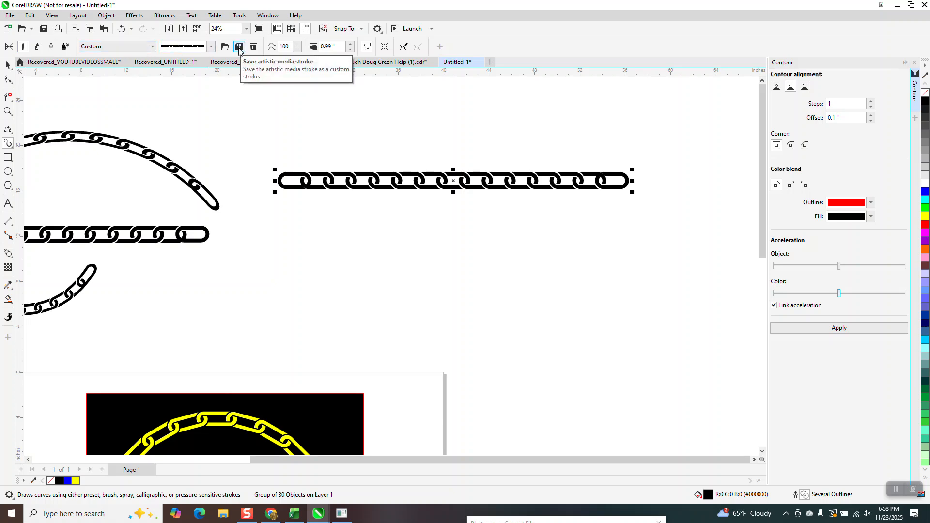
left_click(239, 47)
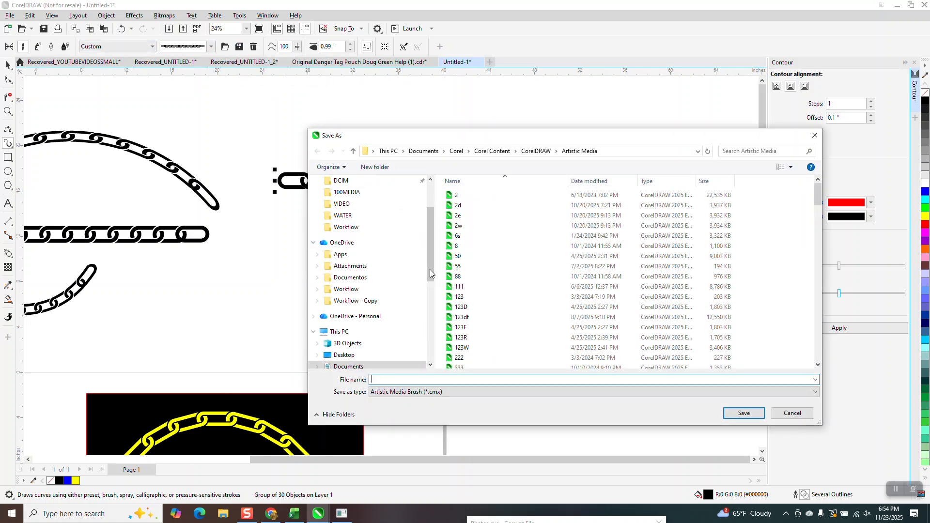
type("chai")
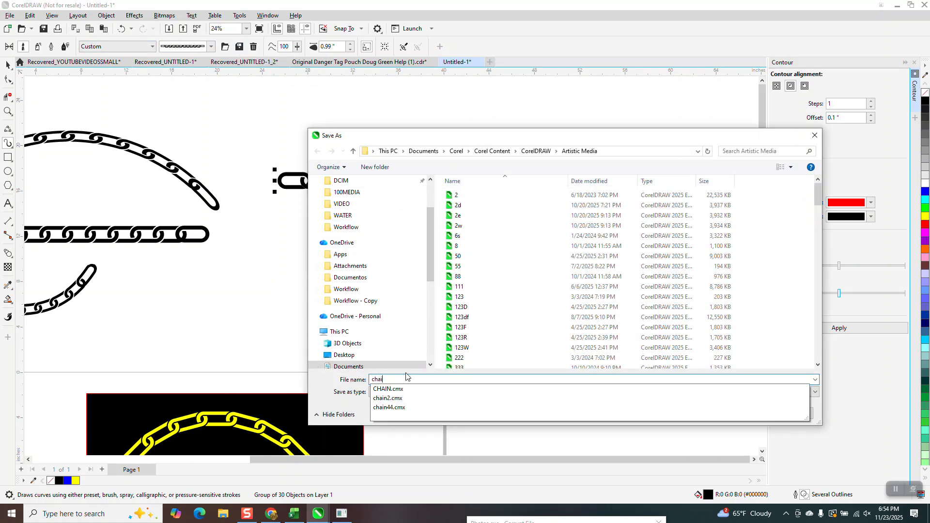
type("n33")
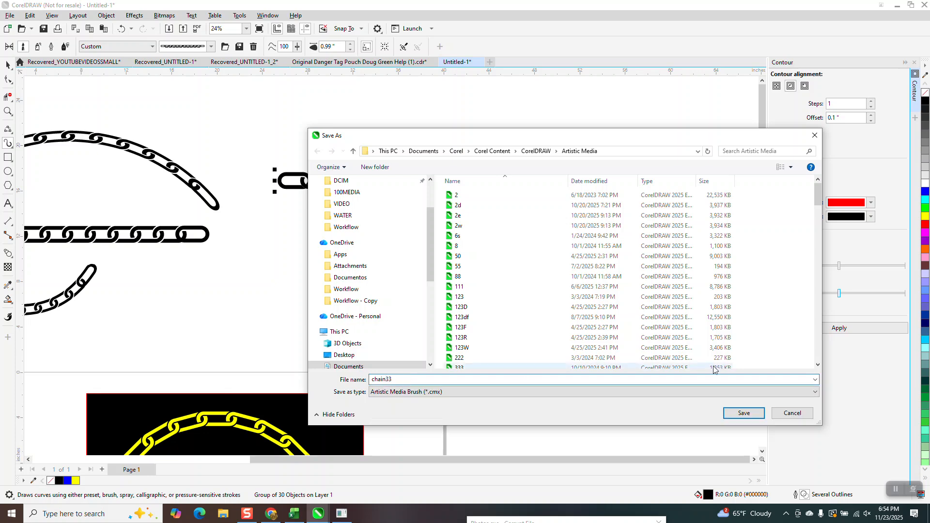
left_click(742, 412)
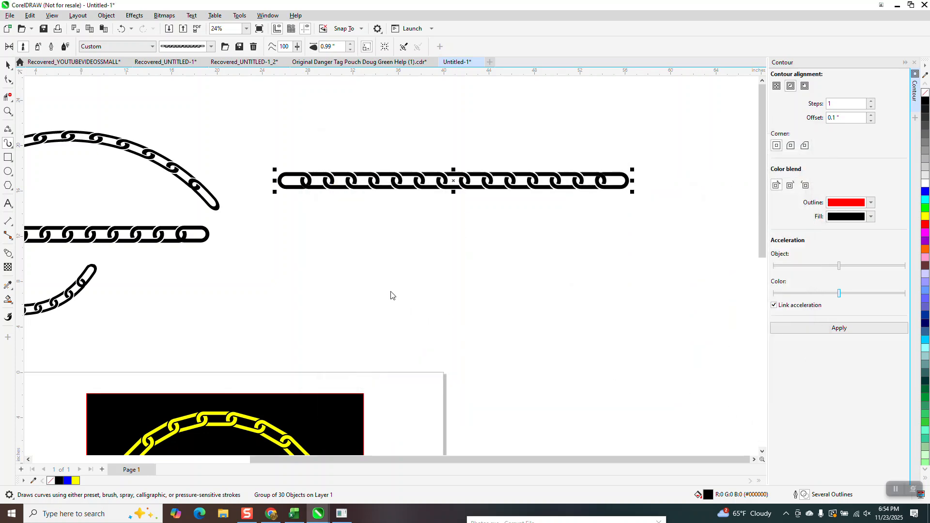
Draw a 3-point curve arching upward beneath the straight chain, about 31.3 inches wide and 7.4 inches high
left_click(13, 133)
left_click(49, 193)
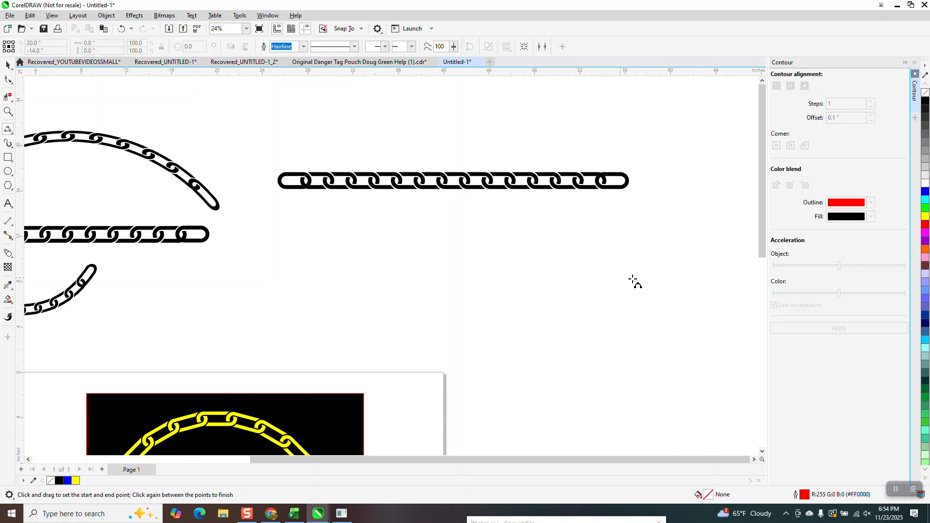
left_click_drag(613, 288, 260, 294)
left_click(328, 237)
key("space")
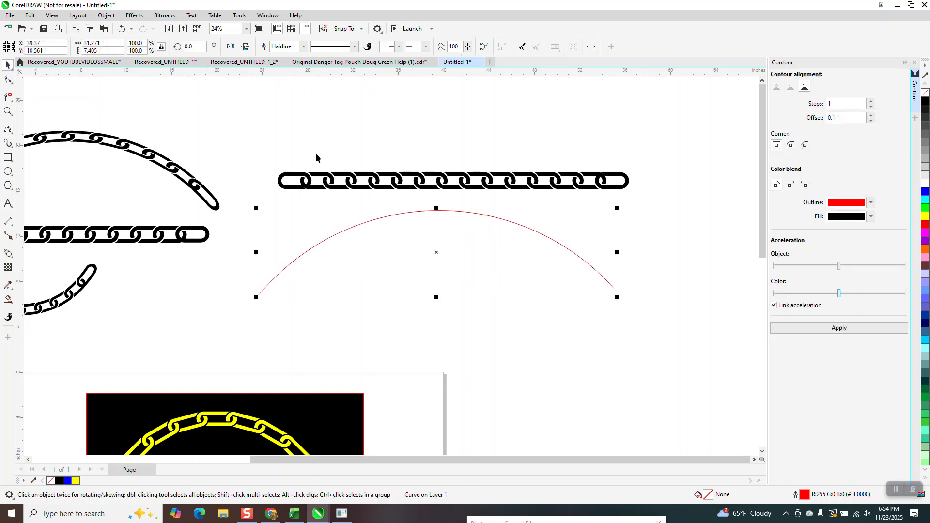
Apply the saved chain brush stroke to the red arc with a stroke width of 2 inches
left_click(395, 186)
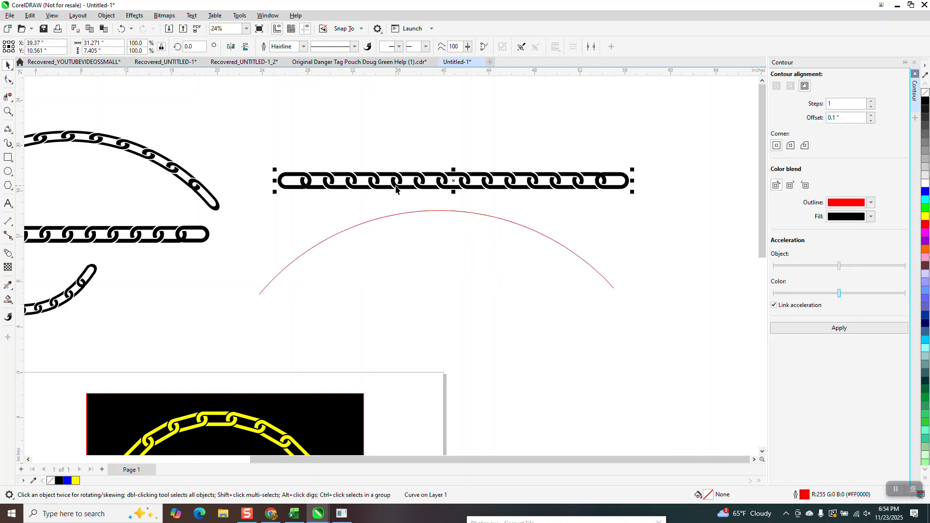
left_click(11, 145)
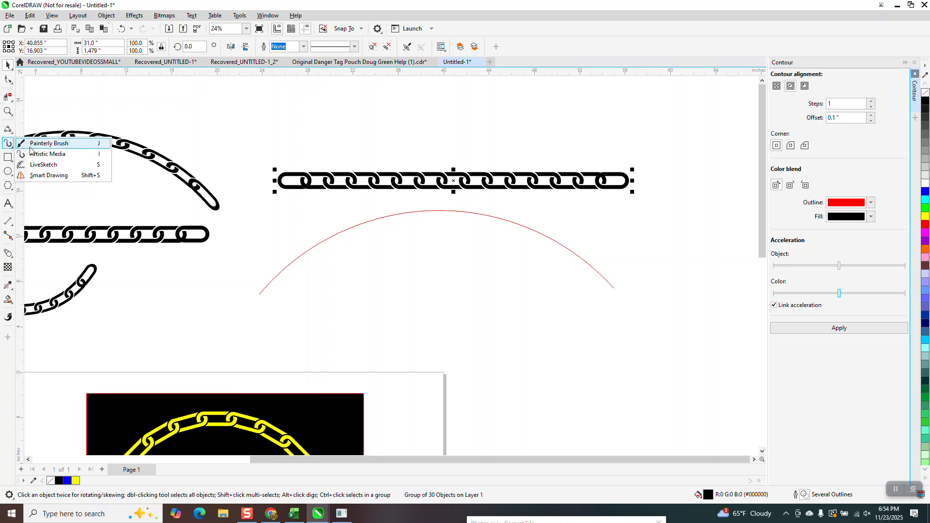
left_click(34, 155)
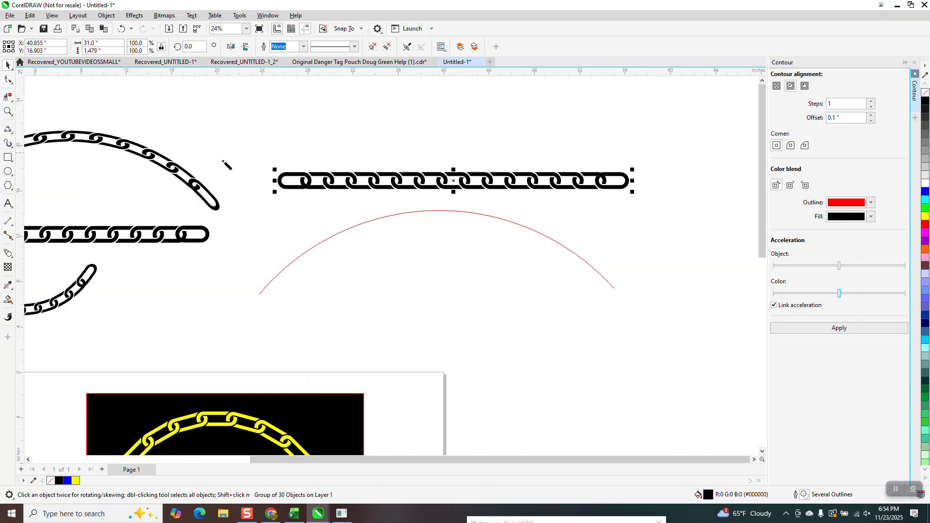
left_click(366, 225)
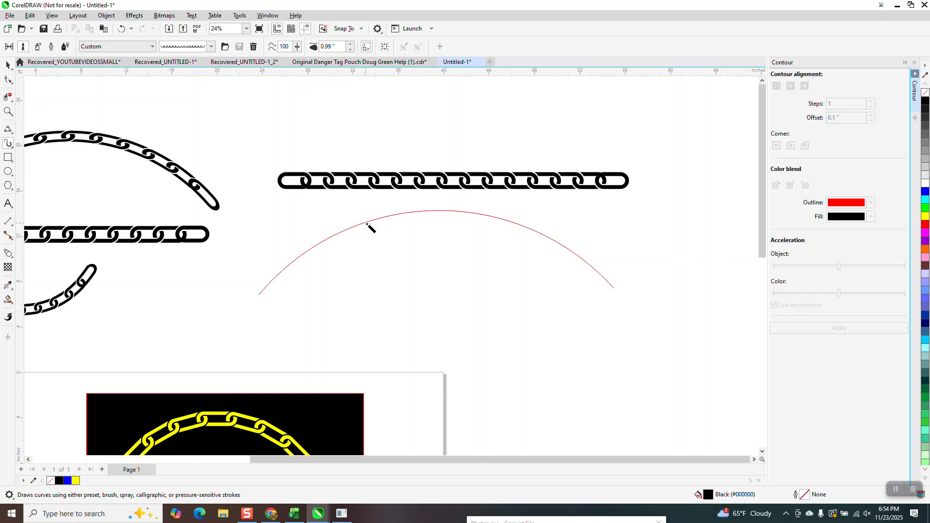
left_click(350, 50)
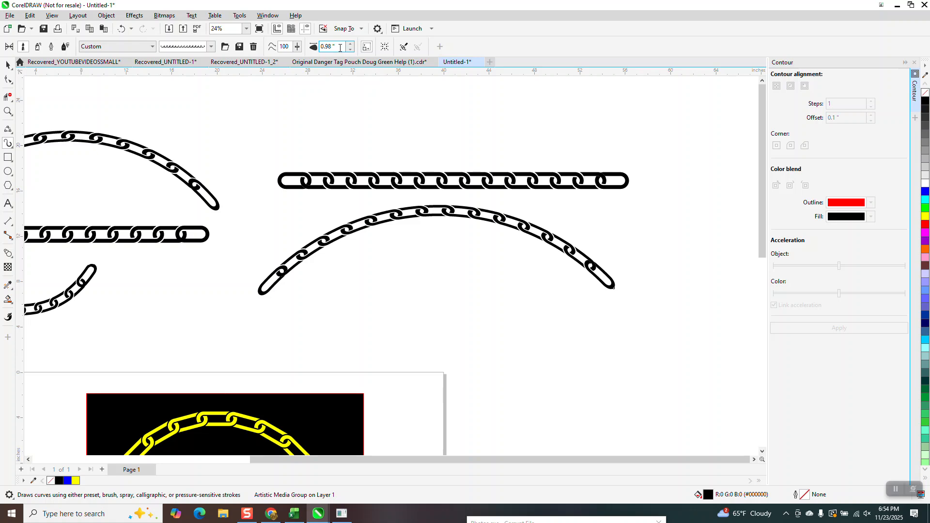
type("2")
key("Return")
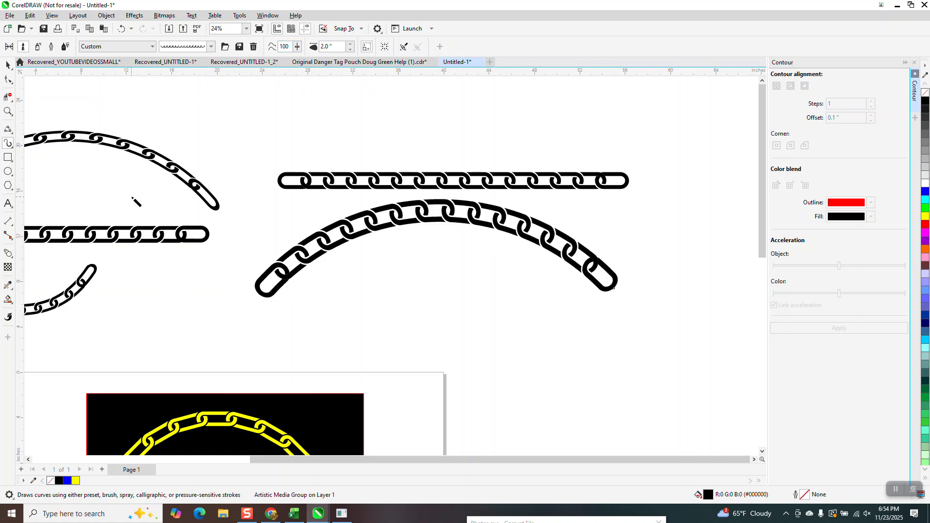
Move the straight chain group about 18 inches right and 7.9 inches up, away from the arched chain
left_click(7, 111)
left_click_drag(319, 192, 422, 273)
scroll(407, 244, "down", 5)
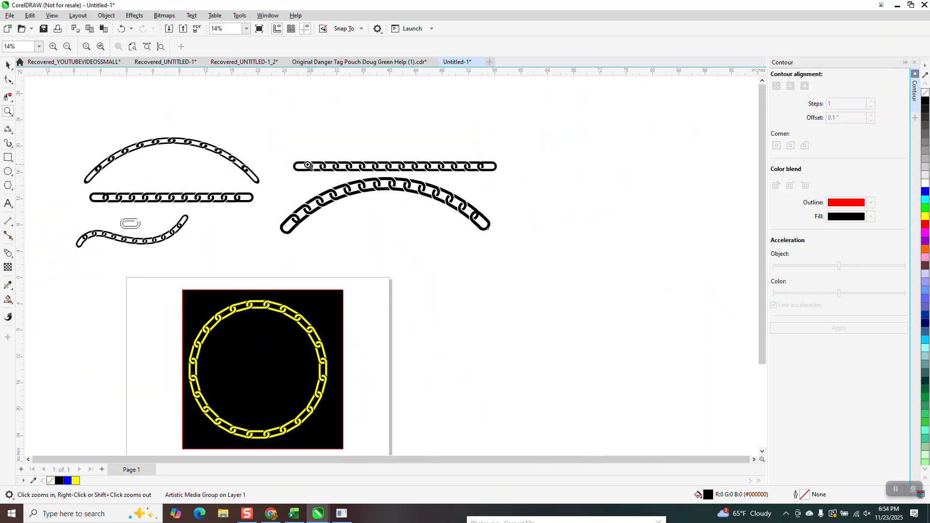
scroll(308, 166, "down", 1)
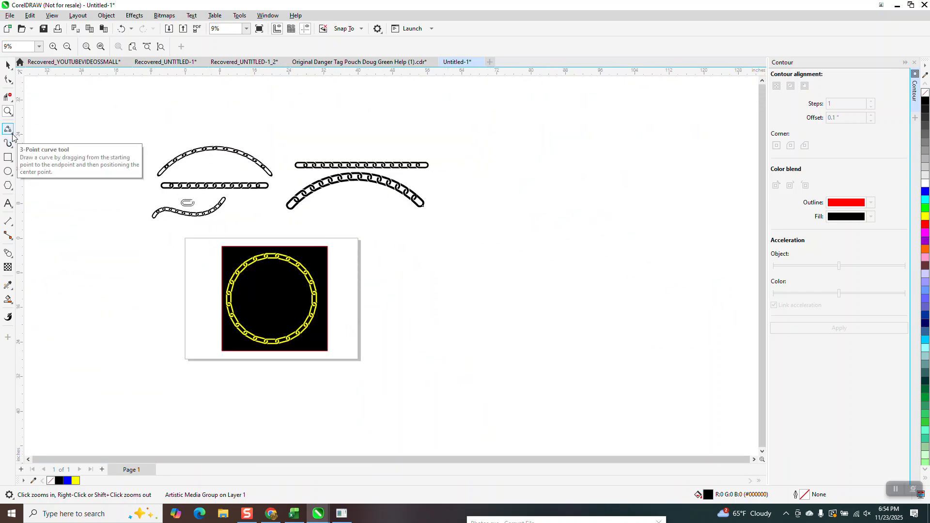
left_click(8, 64)
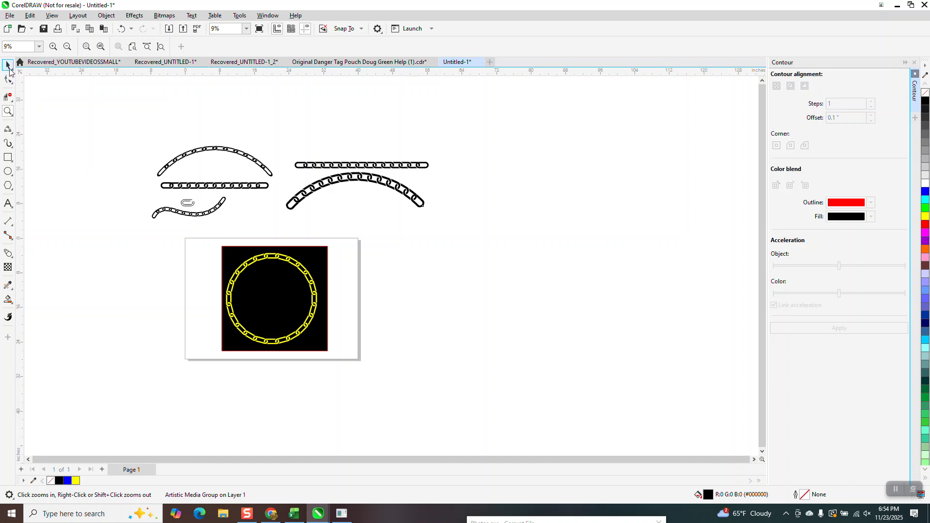
left_click_drag(365, 166, 441, 132)
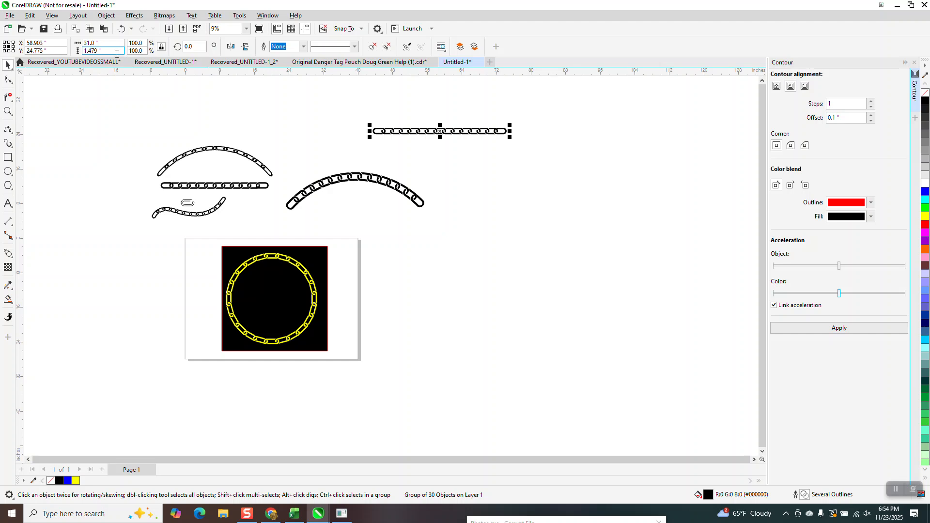
Draw a wavy freehand curve beside the arched chain, about 37 inches wide and 6.3 inches high
left_click(9, 131)
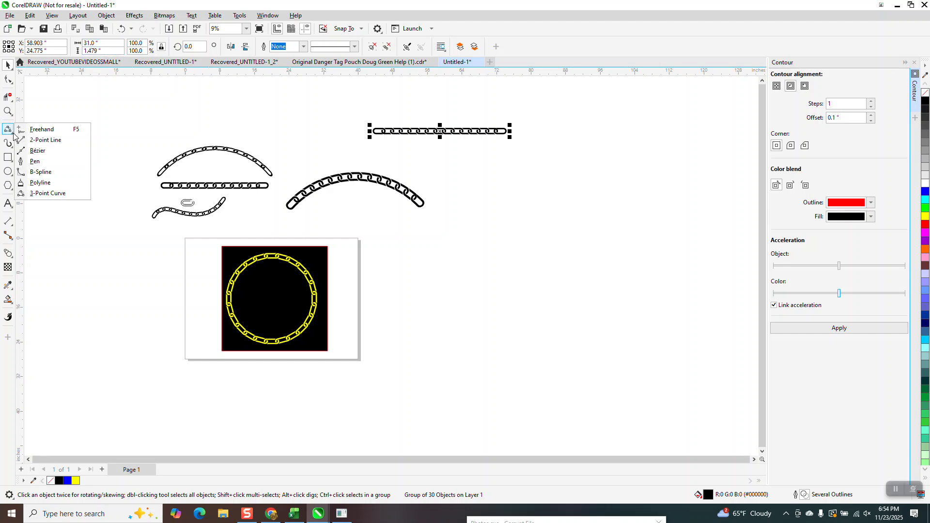
left_click(41, 129)
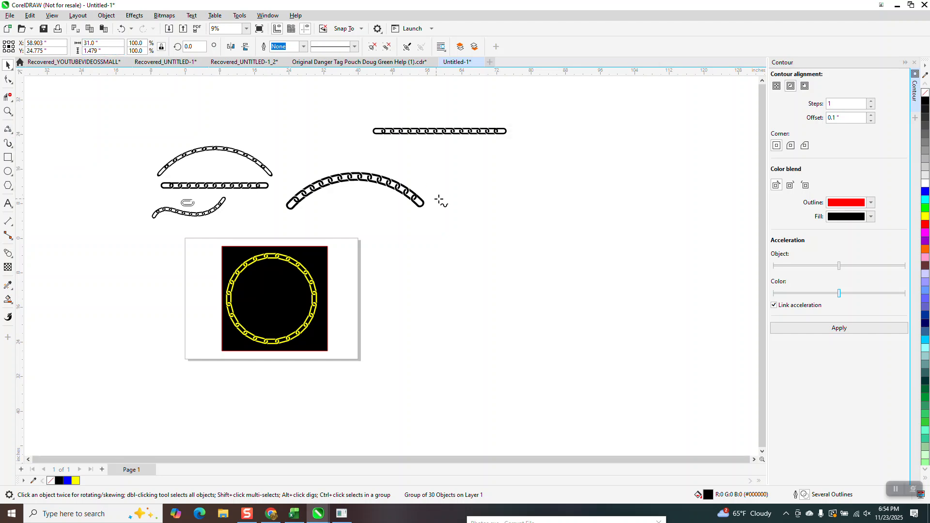
mouse_move(435, 185)
left_mouse_down()
mouse_move(467, 167)
mouse_move(582, 170)
mouse_move(597, 156)
left_mouse_up()
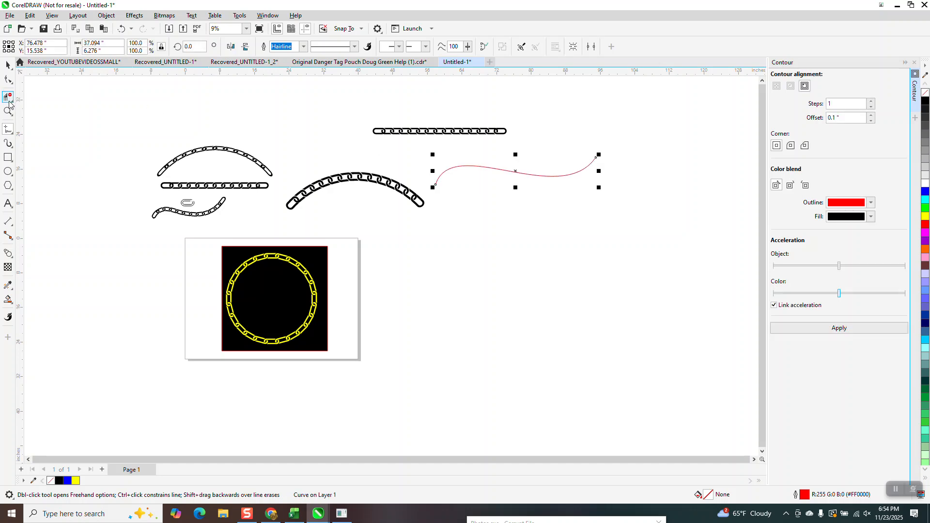
Reshape the start of the wavy curve by moving its left end node about 0.38 inches outward and adjusting its handle
left_click(8, 111)
left_click_drag(408, 152, 498, 213)
left_click(8, 80)
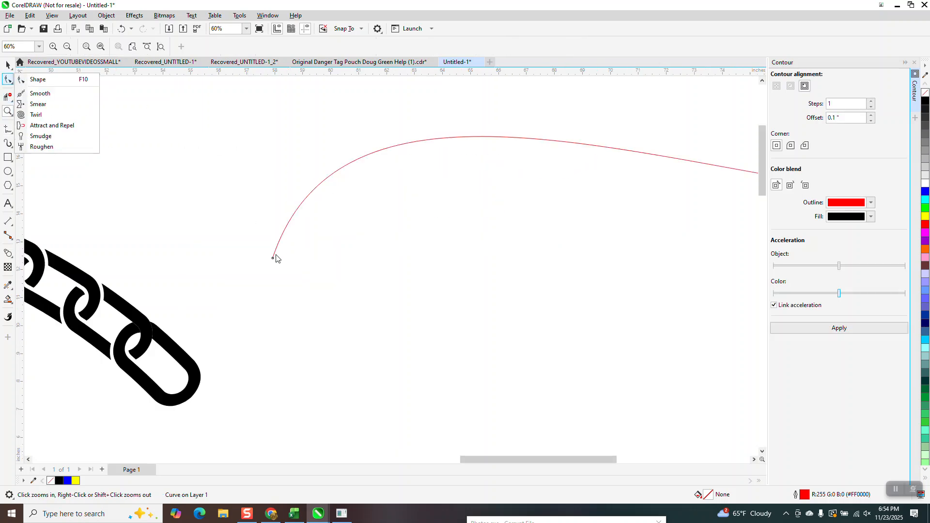
left_click(37, 80)
left_click_drag(272, 258, 264, 251)
scroll(298, 184, "down", 5)
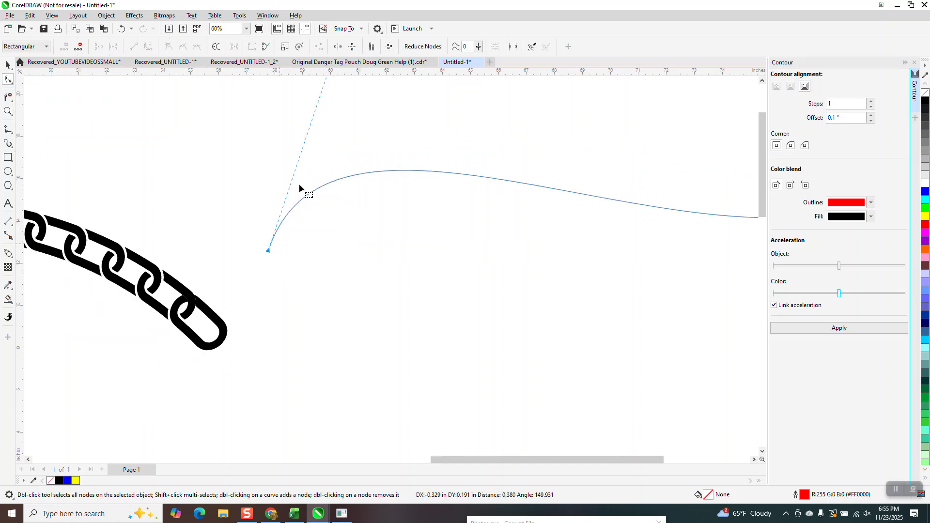
left_click_drag(328, 106, 336, 122)
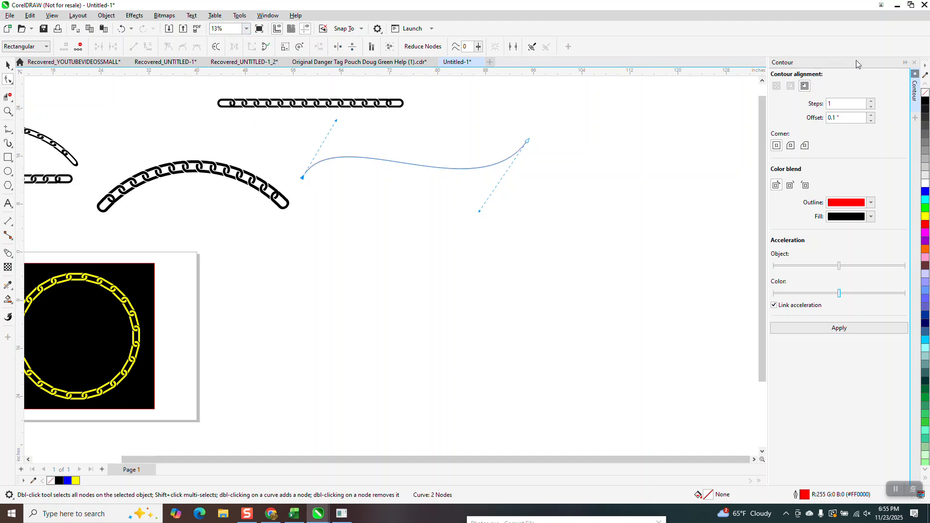
Close the Contour docker and show the wavy curve's length in the object properties
left_click(914, 62)
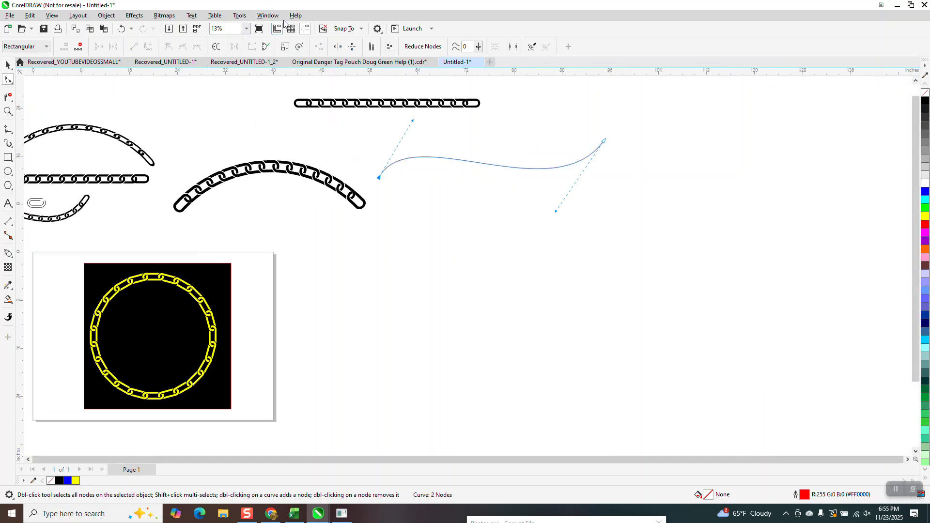
left_click(268, 15)
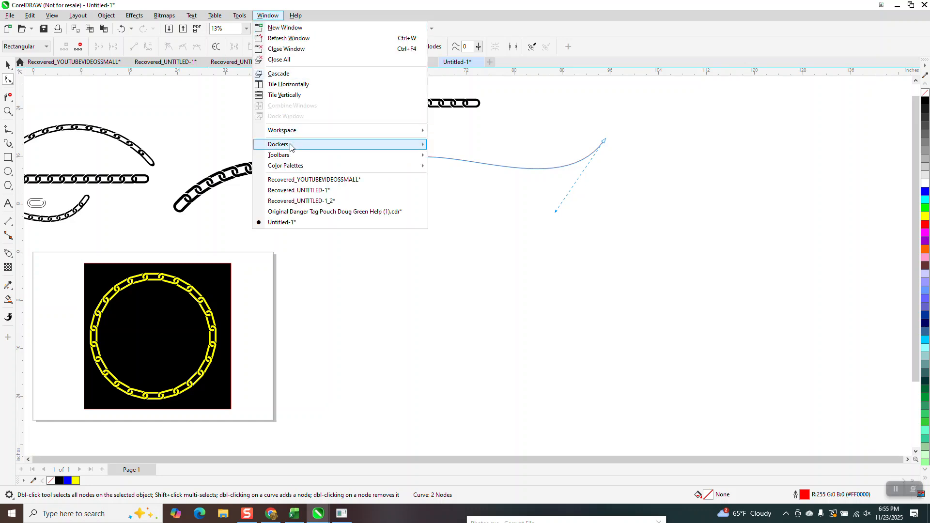
mouse_move(290, 145)
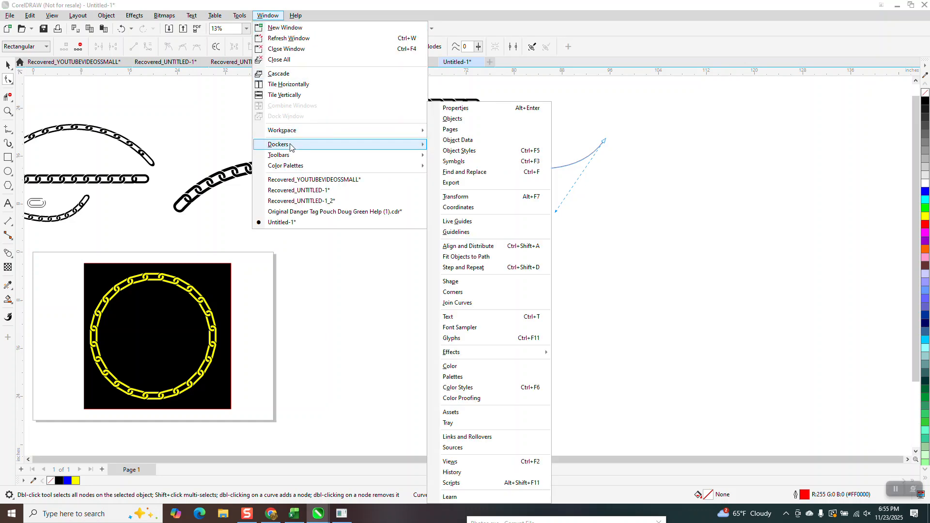
left_click(455, 111)
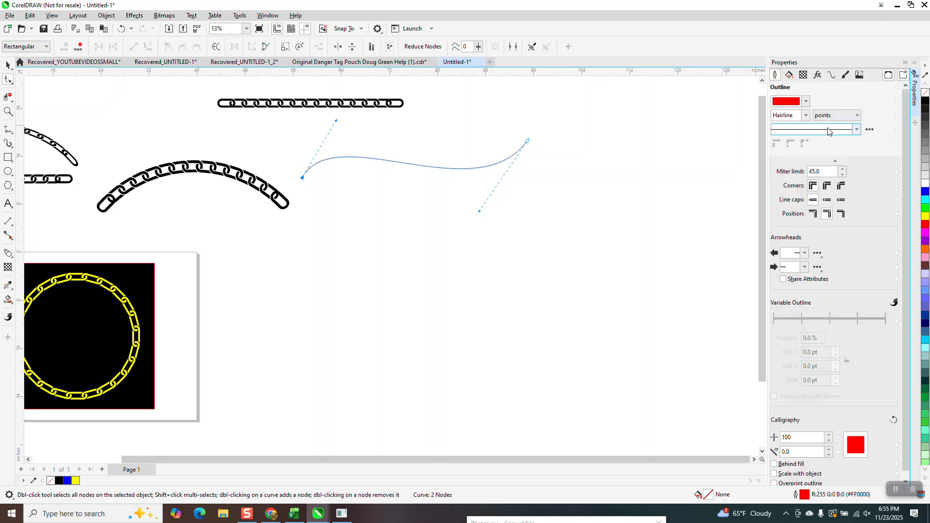
left_click(831, 76)
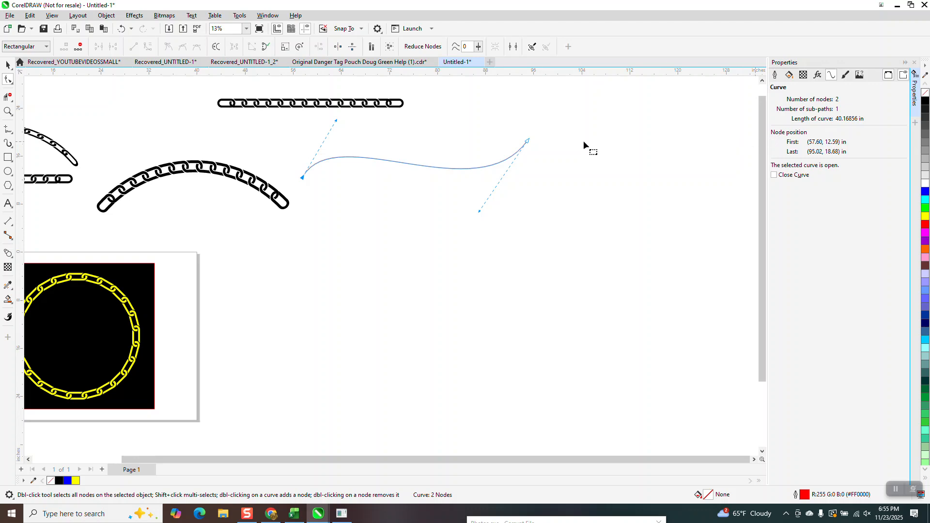
Compare the straight chain group's width with the wavy curve's length
left_click(8, 64)
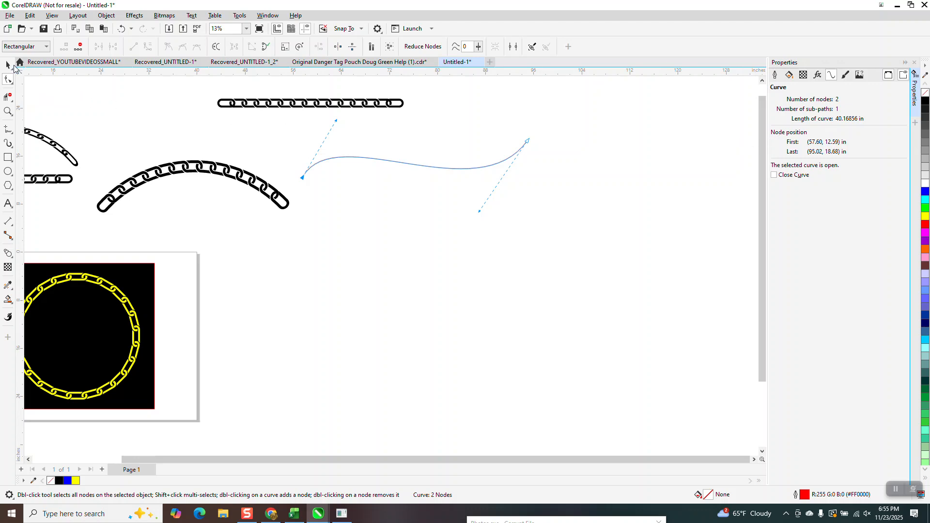
left_click(287, 107)
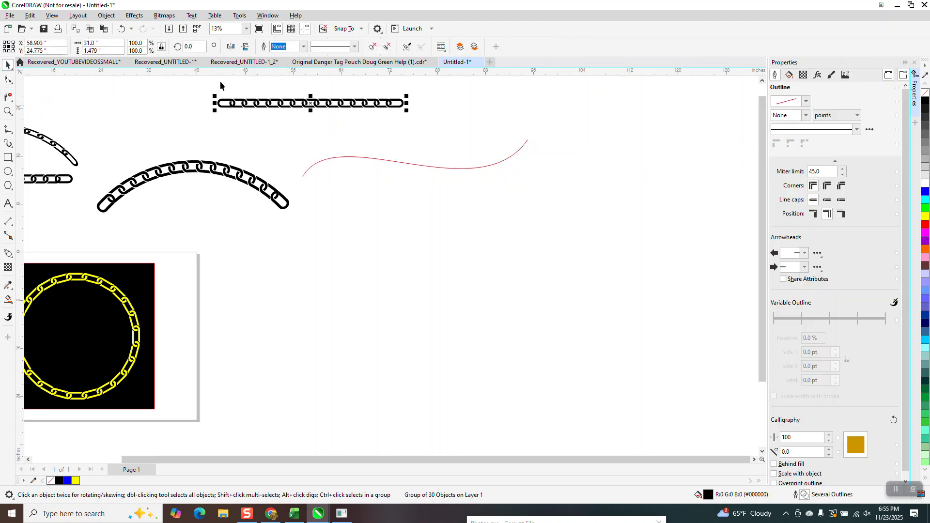
left_click(97, 43)
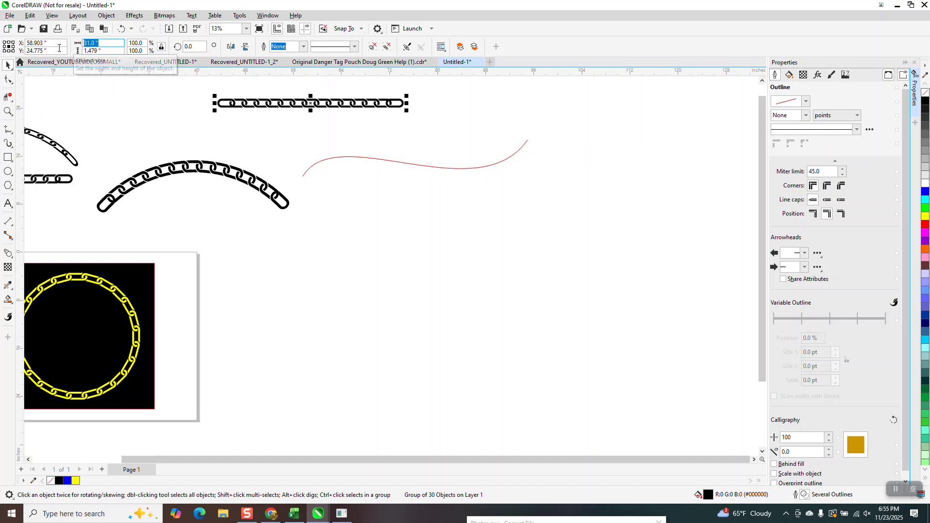
left_click(452, 169)
left_click(831, 74)
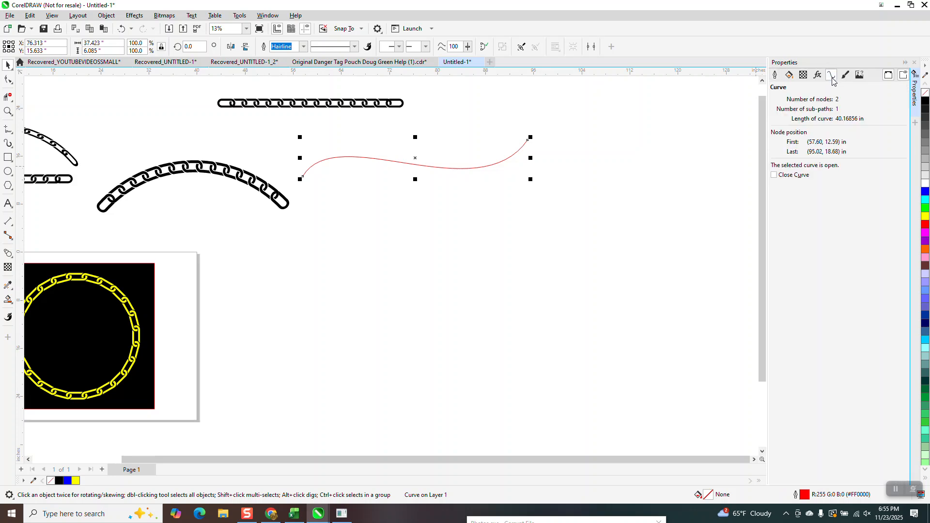
Scale the straight chain group proportionally to a width of 41.16 inches
left_click(334, 103)
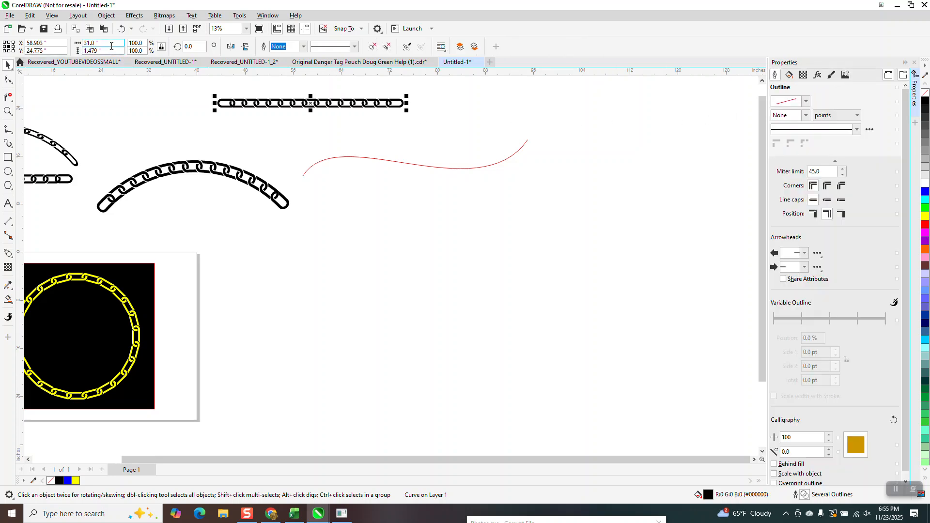
double_click(111, 46)
type("1")
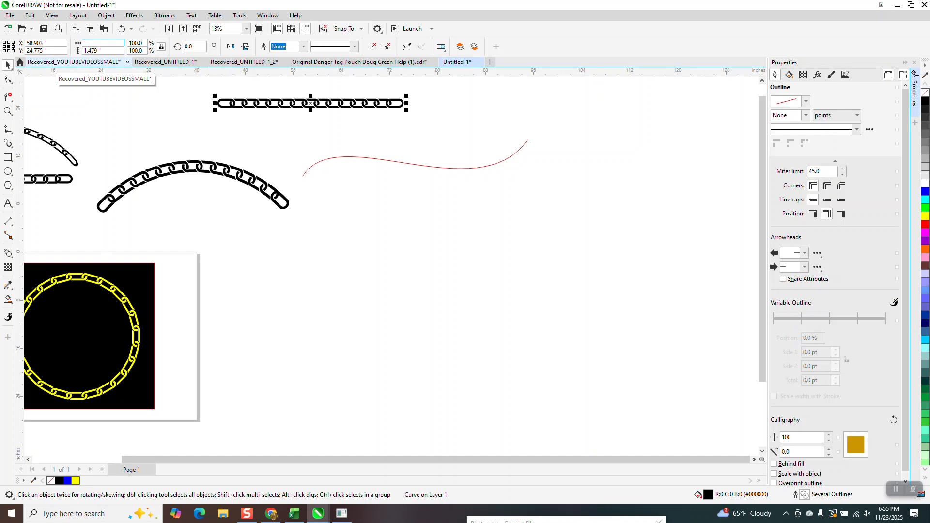
type("1.16")
key("Return")
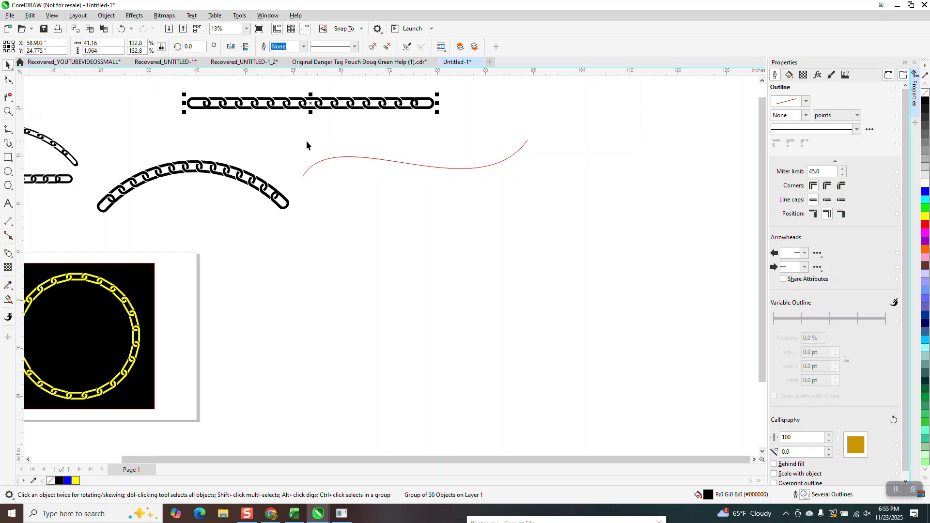
Save the widened straight chain as a custom artistic media brush named chain22
left_click(12, 150)
left_click(33, 154)
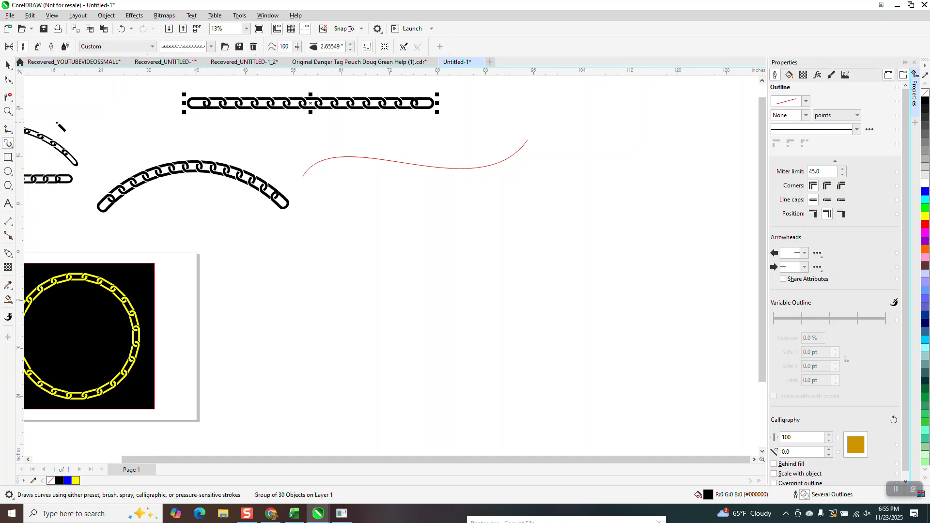
left_click(239, 47)
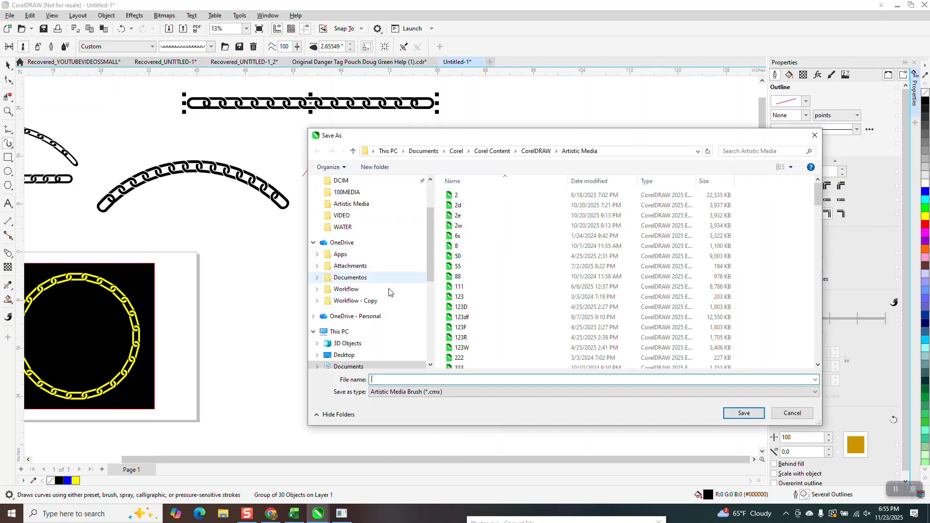
type("chai")
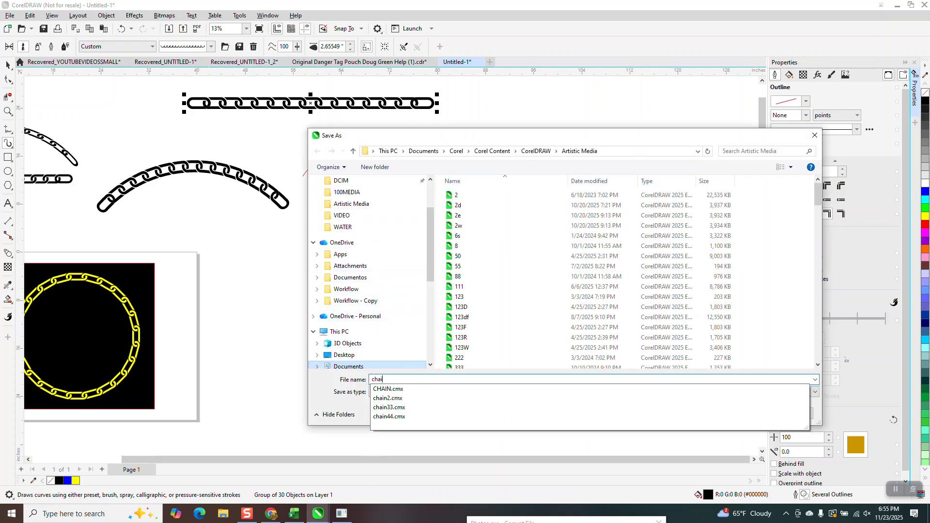
type("n22")
left_click(743, 413)
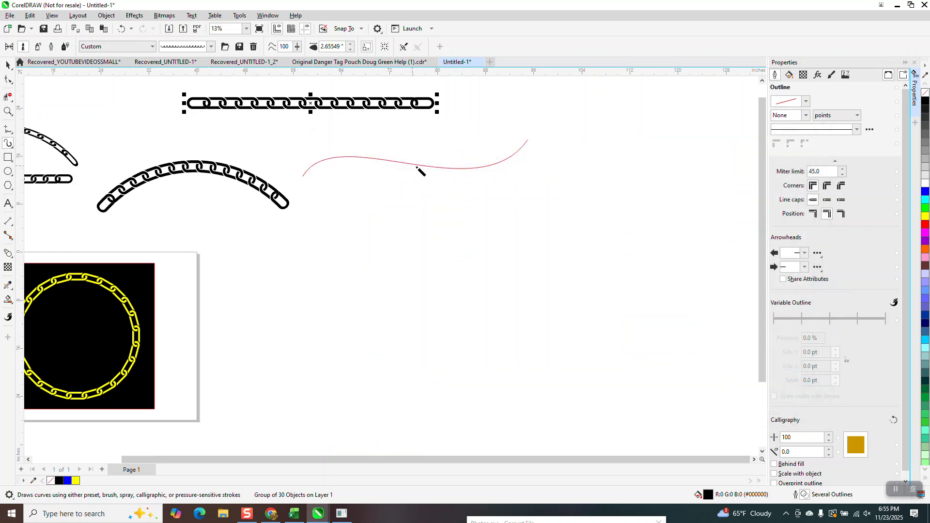
Apply the new chain brush to the red wavy curve with a stroke width of 1.99 inches
left_click(419, 167)
left_click(420, 166)
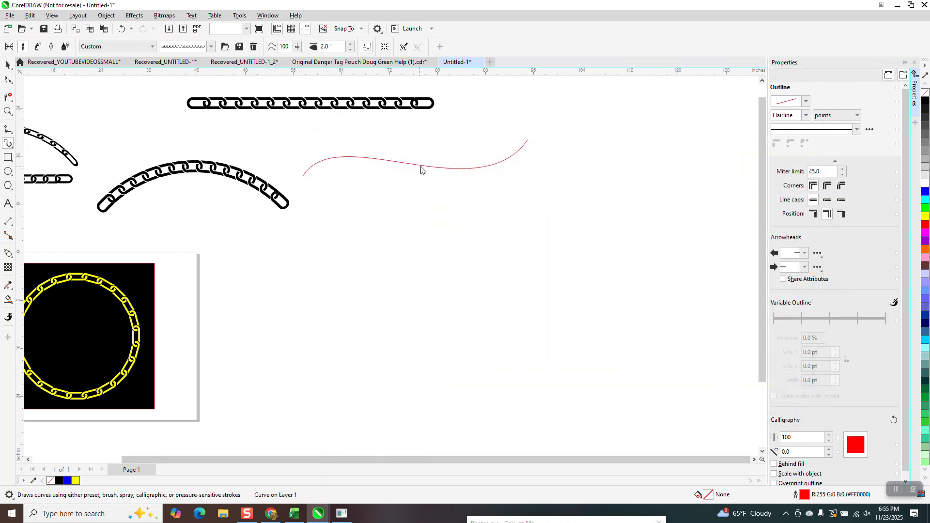
left_click(350, 49)
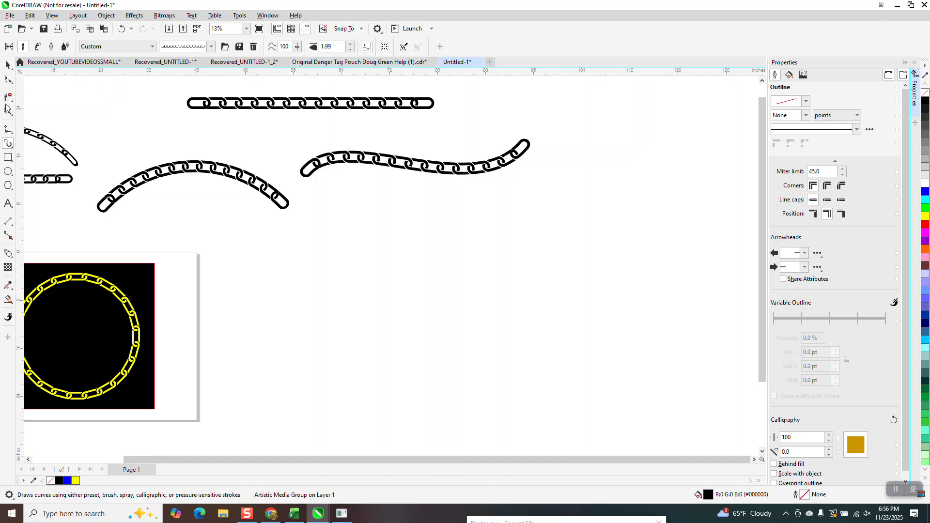
mouse_move(274, 152)
left_mouse_down()
mouse_move(327, 182)
mouse_move(283, 221)
left_mouse_up()
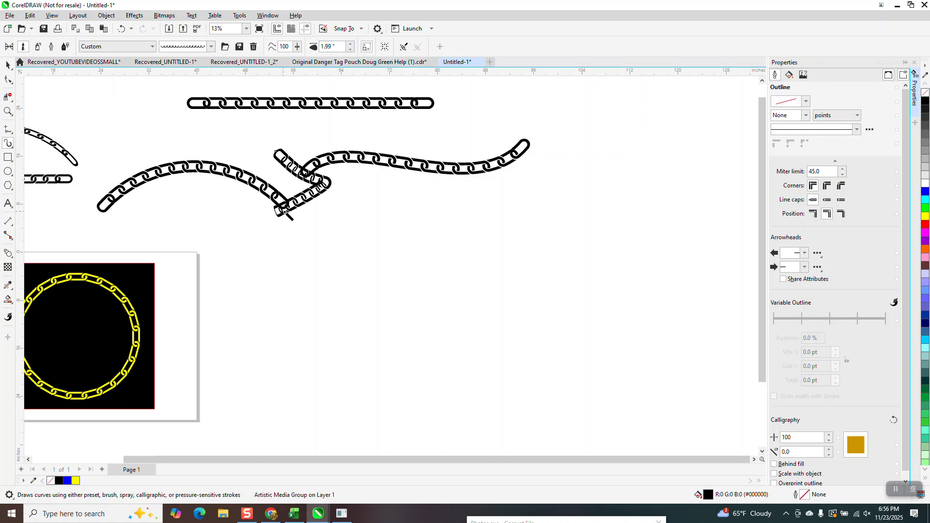
key("ctrl+z")
Examine the end links and interlocks of the wavy chain up close and compare its proportions with the other chains
left_click(8, 111)
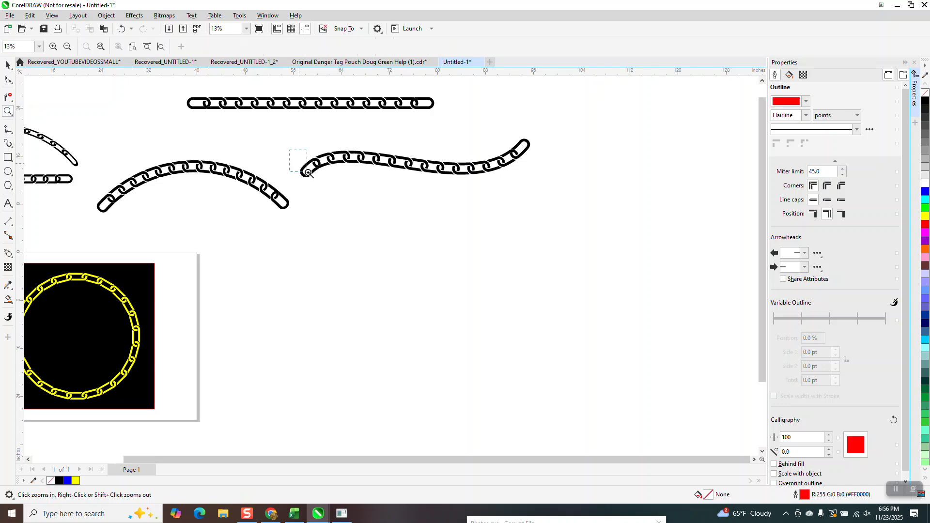
left_click_drag(308, 172, 339, 196)
scroll(305, 198, "down", 5)
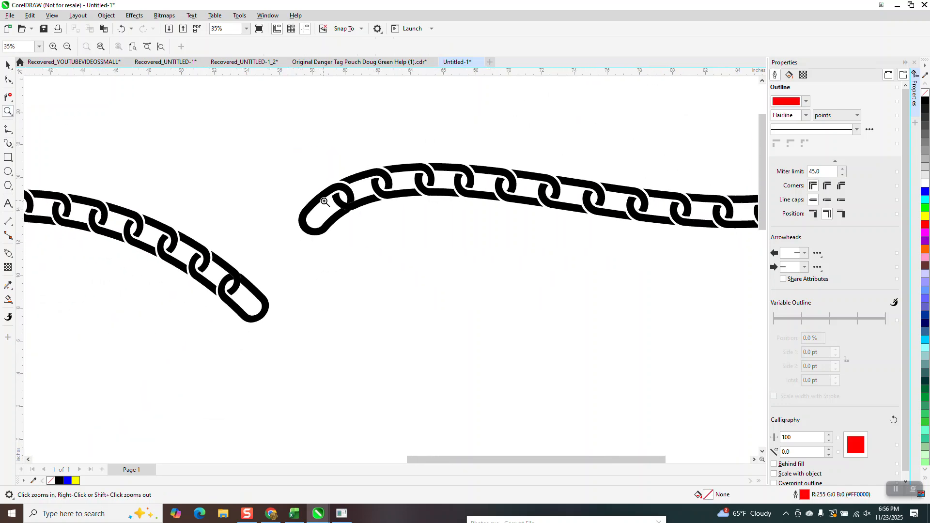
left_click_drag(310, 189, 359, 244)
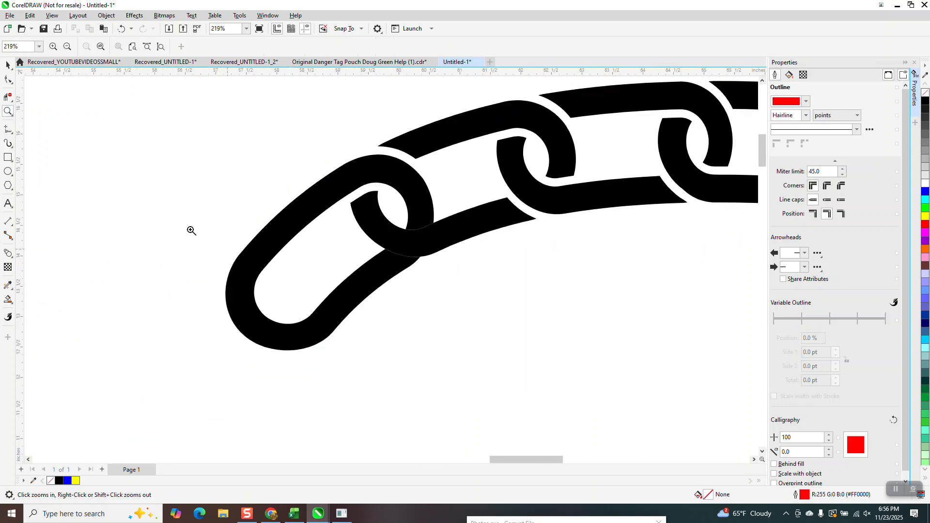
scroll(180, 218, "down", 7)
left_click_drag(591, 134, 697, 194)
scroll(550, 156, "down", 8)
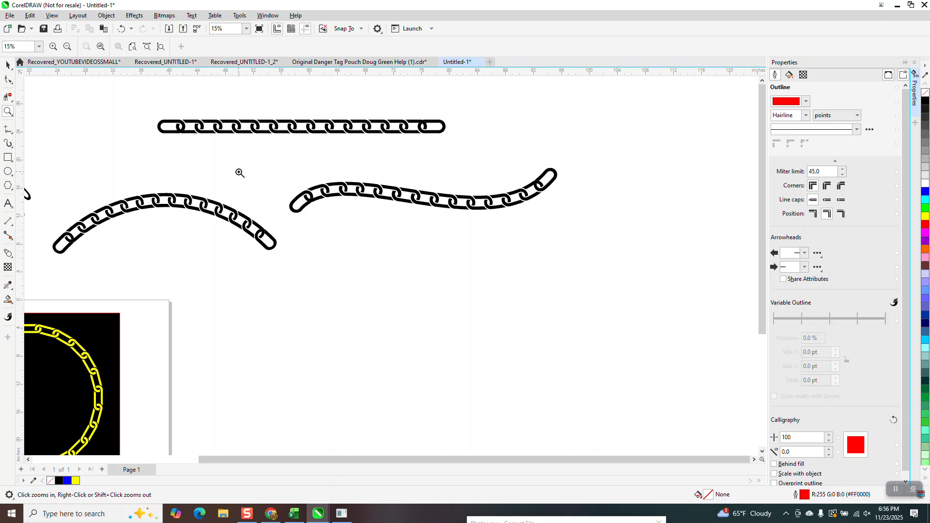
left_click_drag(383, 207, 588, 235)
scroll(513, 205, "down", 4)
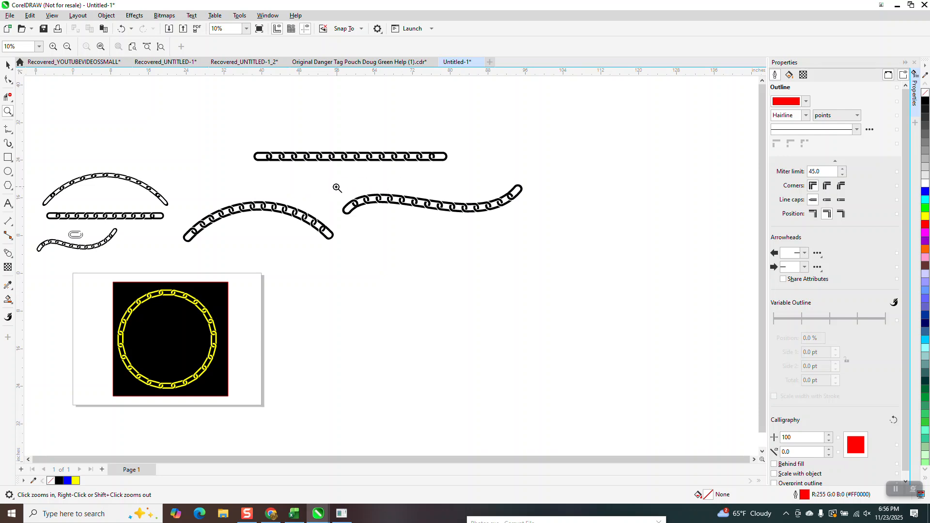
mouse_move(341, 189)
left_mouse_down()
mouse_move(381, 213)
mouse_move(562, 240)
left_mouse_up()
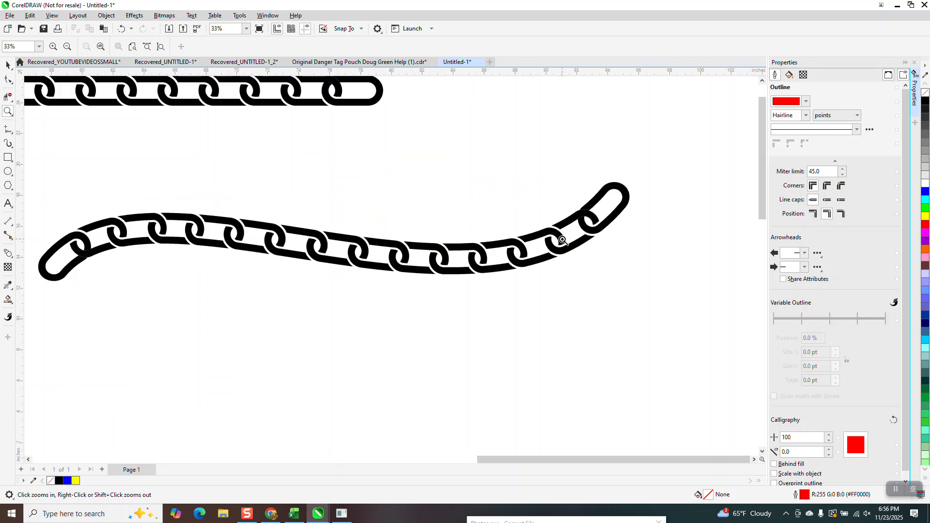
right_click(376, 191)
right_click(210, 147)
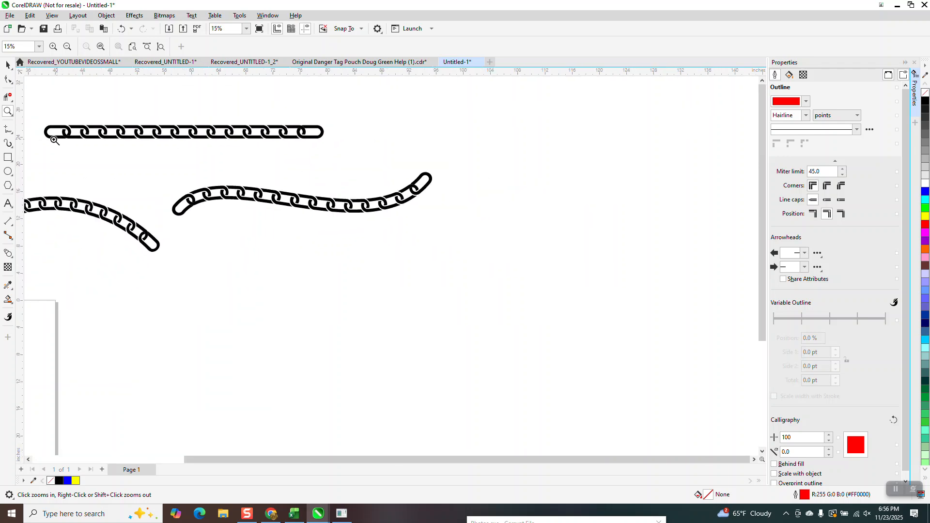
Draw a long wavy stroke and an open loop about 18.9 by 16.7 inches with another saved chain brush
left_click(13, 145)
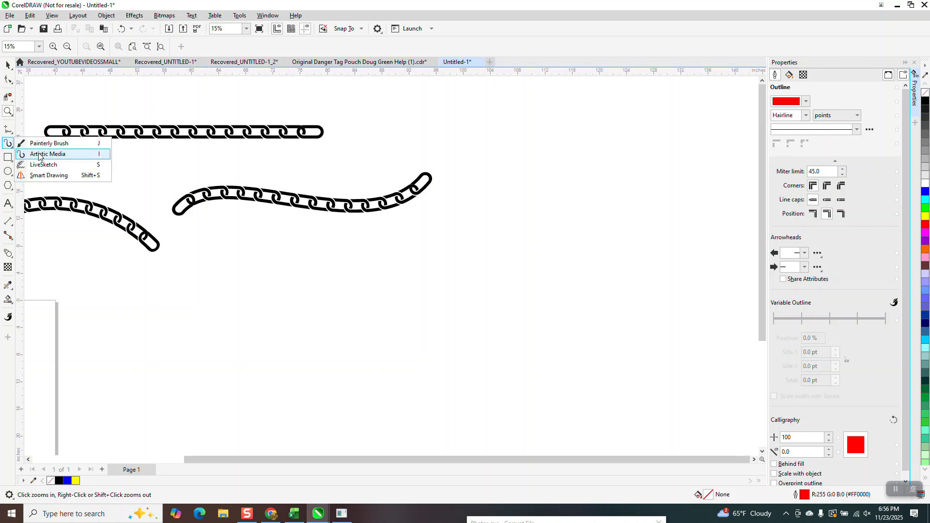
left_click(47, 154)
left_click(210, 46)
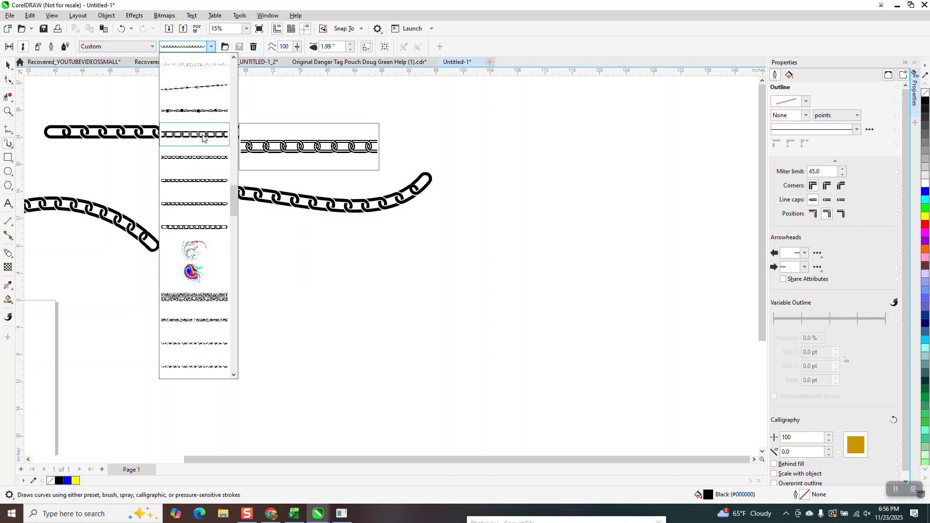
left_click(208, 229)
mouse_move(220, 309)
left_mouse_down()
mouse_move(276, 280)
mouse_move(514, 265)
mouse_move(573, 234)
left_mouse_up()
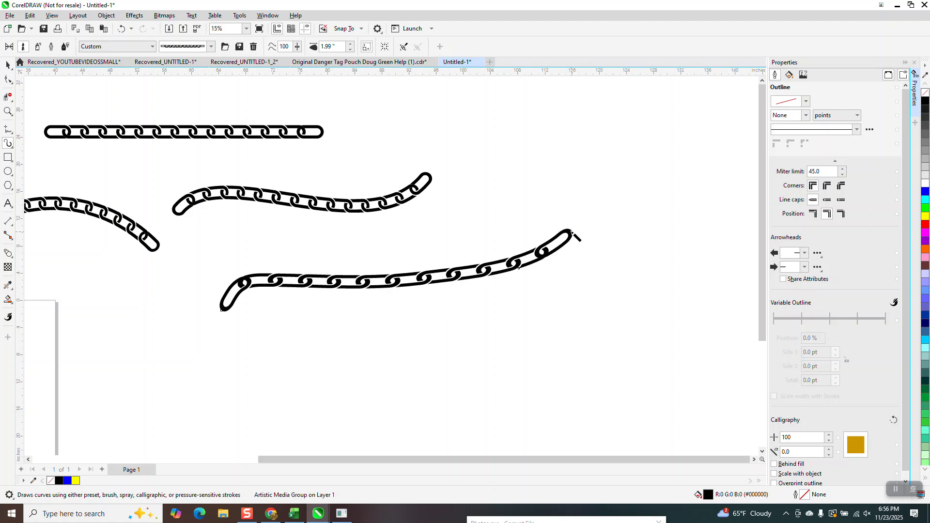
mouse_move(651, 124)
left_mouse_down()
mouse_move(594, 134)
mouse_move(604, 195)
mouse_move(667, 224)
mouse_move(697, 194)
mouse_move(695, 139)
left_mouse_up()
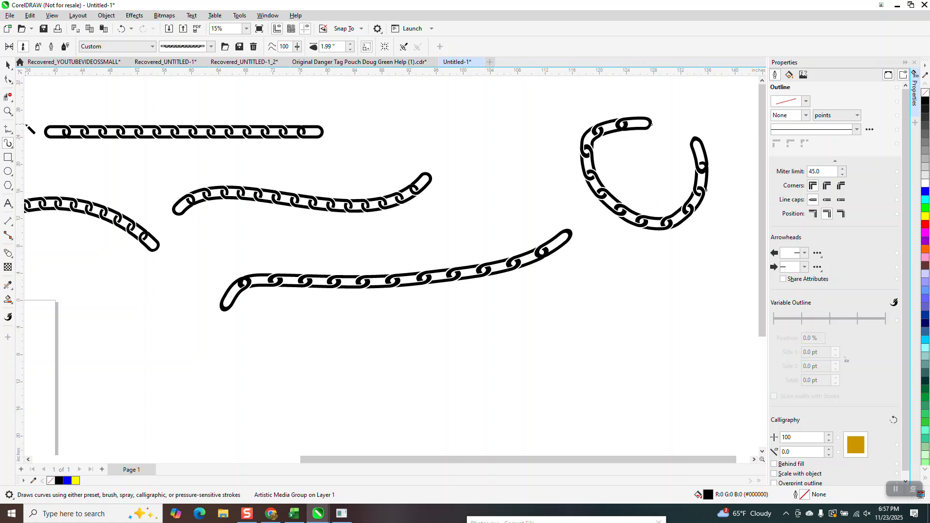
Draw a U-shaped freehand curve below the open chain loop, about 21.3 inches wide and 8.4 inches high
left_click(8, 172)
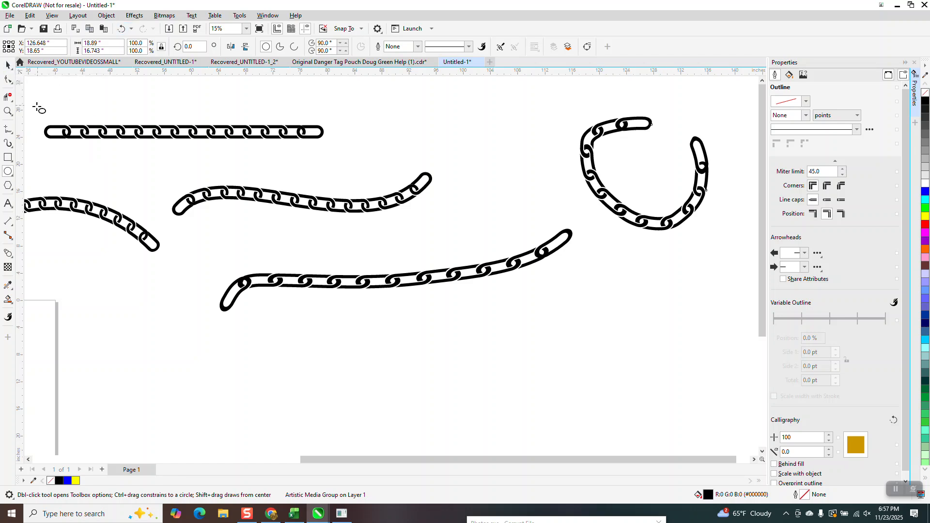
left_click(12, 134)
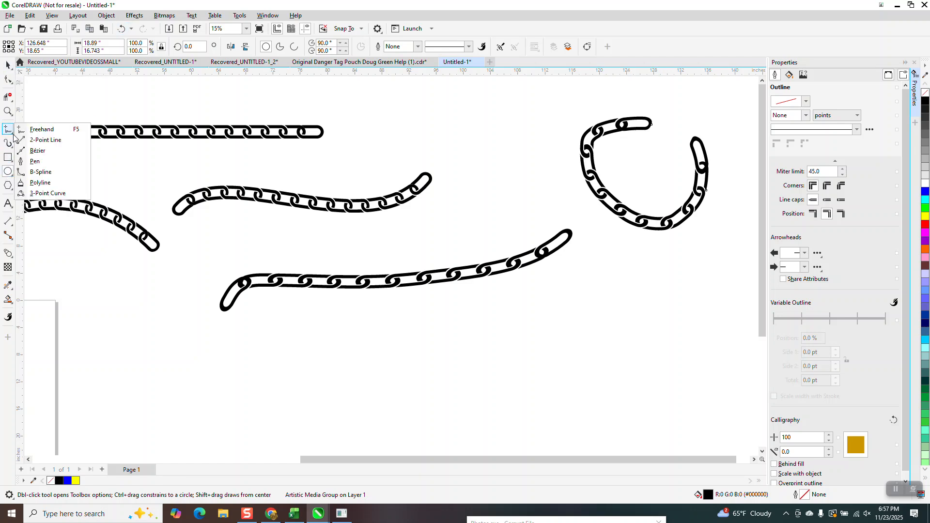
left_click(42, 129)
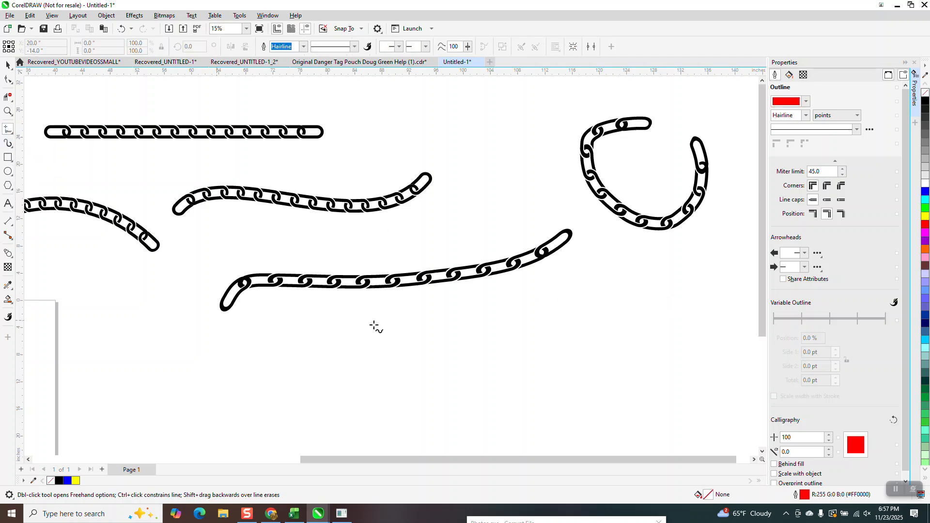
mouse_move(654, 306)
left_mouse_down()
mouse_move(616, 359)
mouse_move(588, 364)
mouse_move(510, 323)
left_mouse_up()
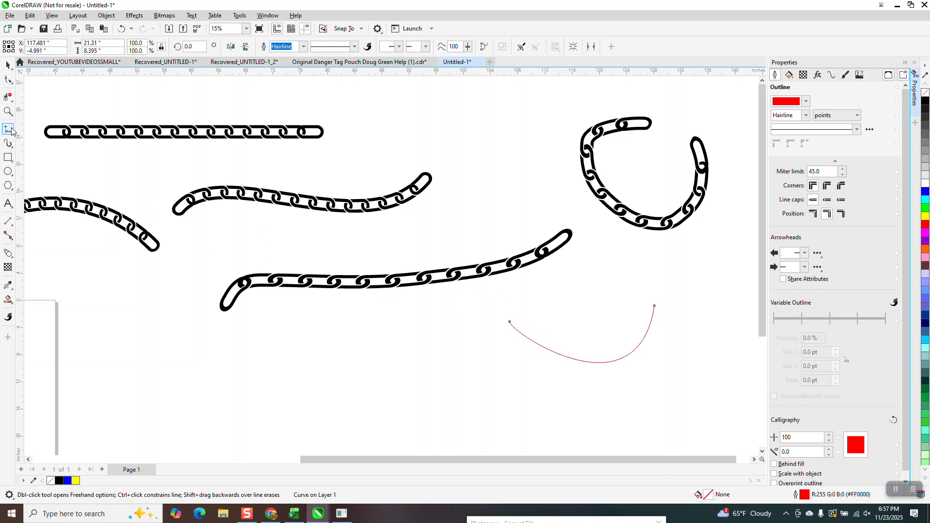
Apply the current chain brush to the U-shaped curve with a stroke width of 1.98 inches
left_click(9, 144)
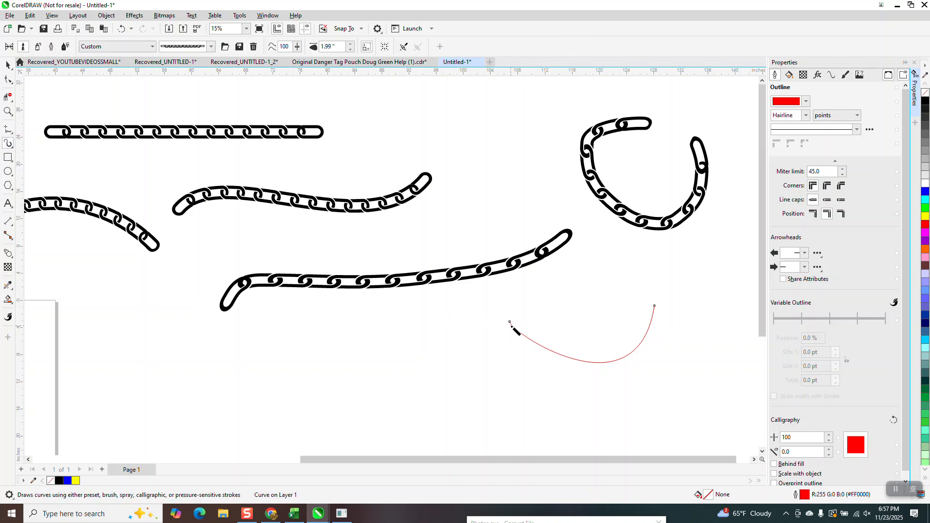
left_click(350, 49)
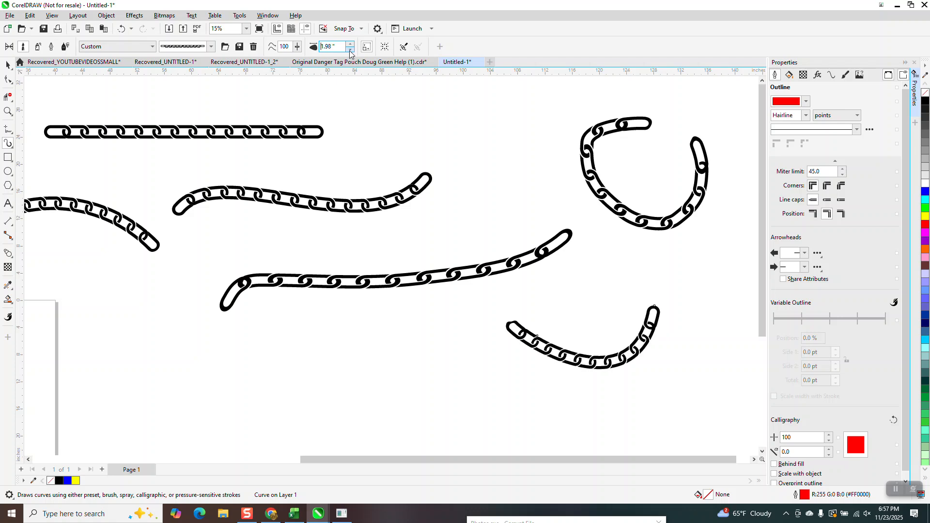
left_click(9, 113)
left_click_drag(479, 304, 528, 334)
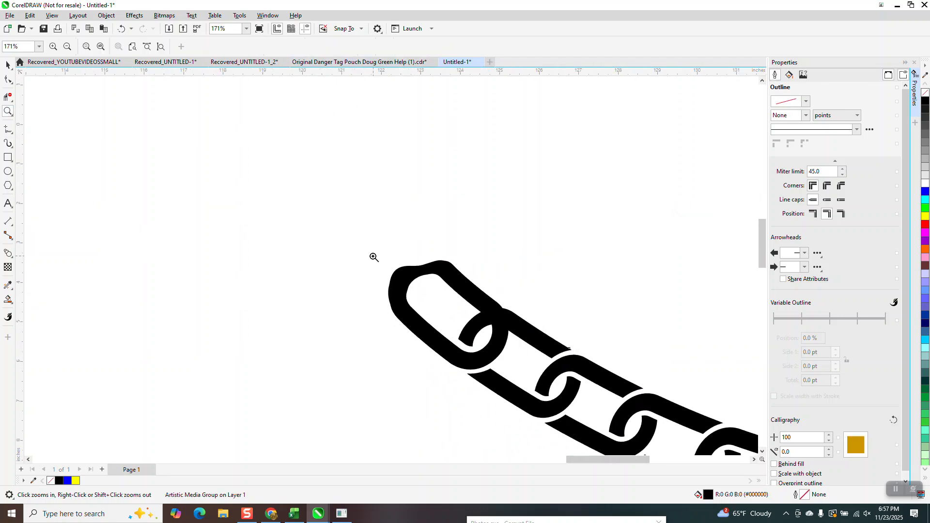
scroll(375, 257, "down", 5)
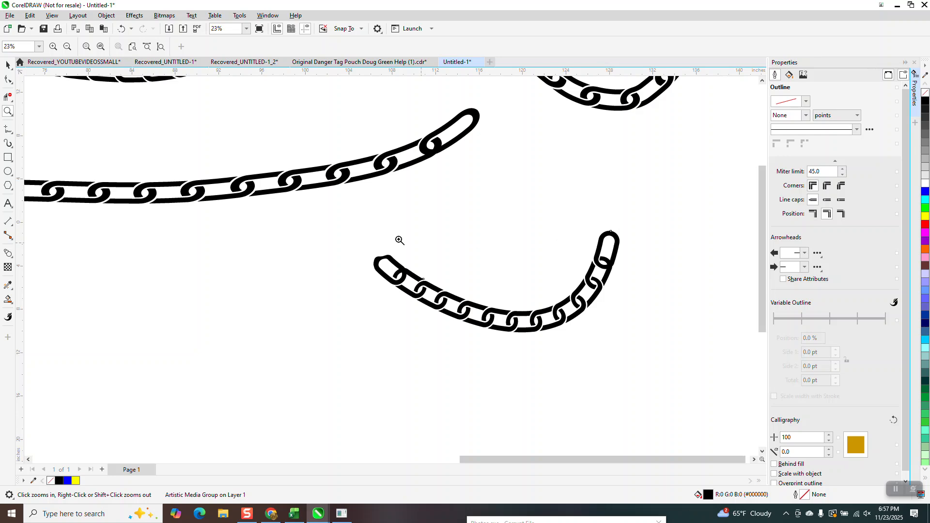
Break the U-shaped chain's artistic media group apart and move its red path curve clear of the chain
left_click(8, 64)
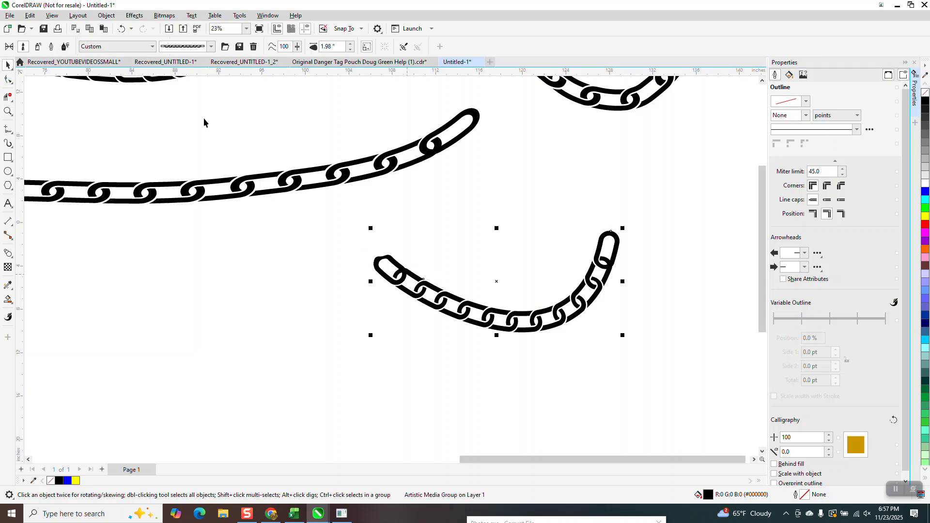
left_click(116, 16)
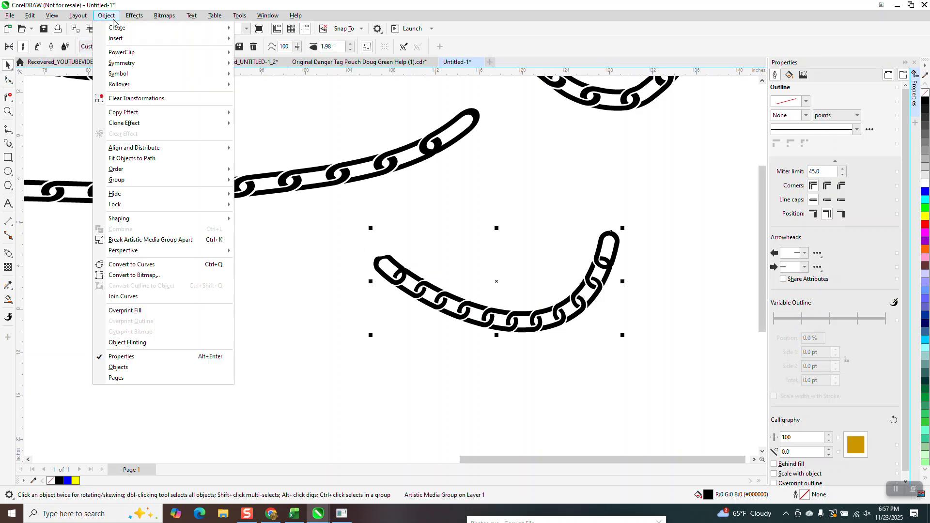
left_click(155, 240)
left_click(389, 272)
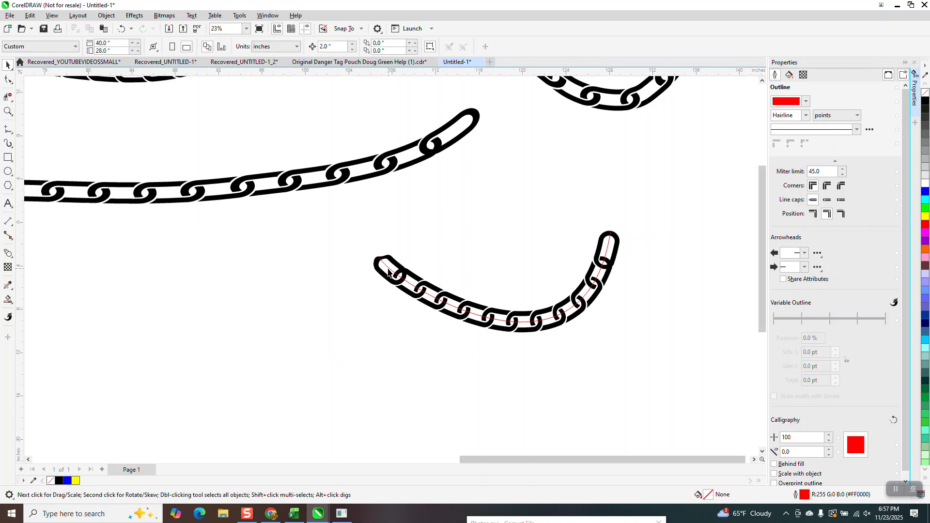
left_click_drag(389, 272, 308, 331)
left_click(382, 277)
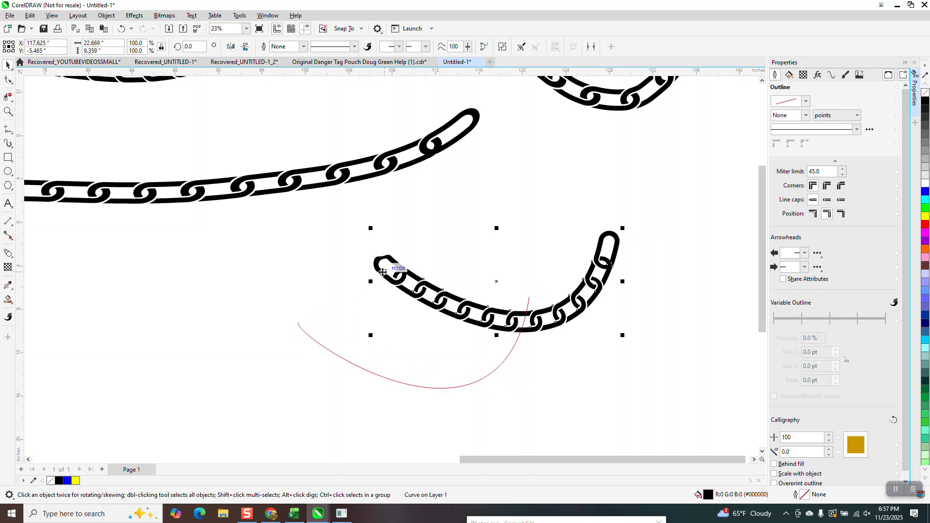
Break the U-shaped chain curve apart into separate objects
left_click(106, 15)
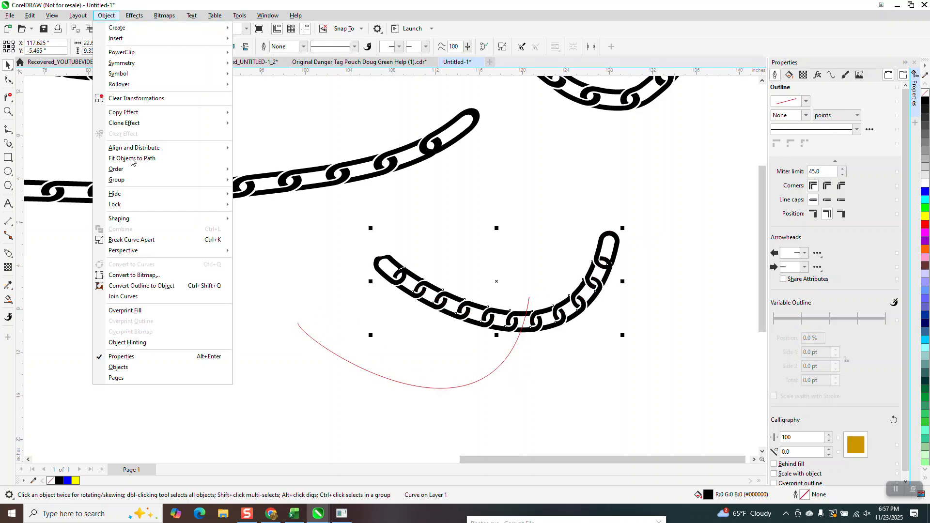
left_click(147, 240)
left_click(434, 217)
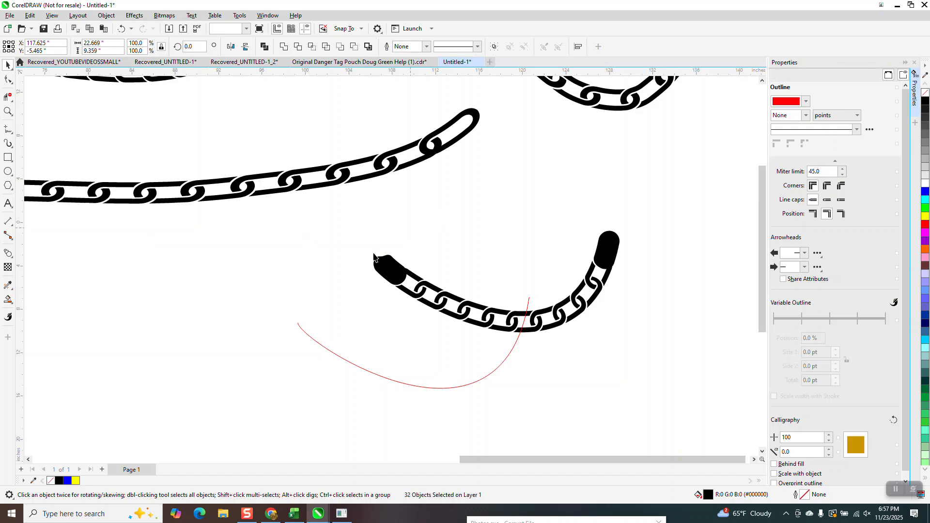
Undo a trial move of the U-shaped chain's left outer end piece and give it a black hairline outline without fill
left_click_drag(382, 264, 265, 292)
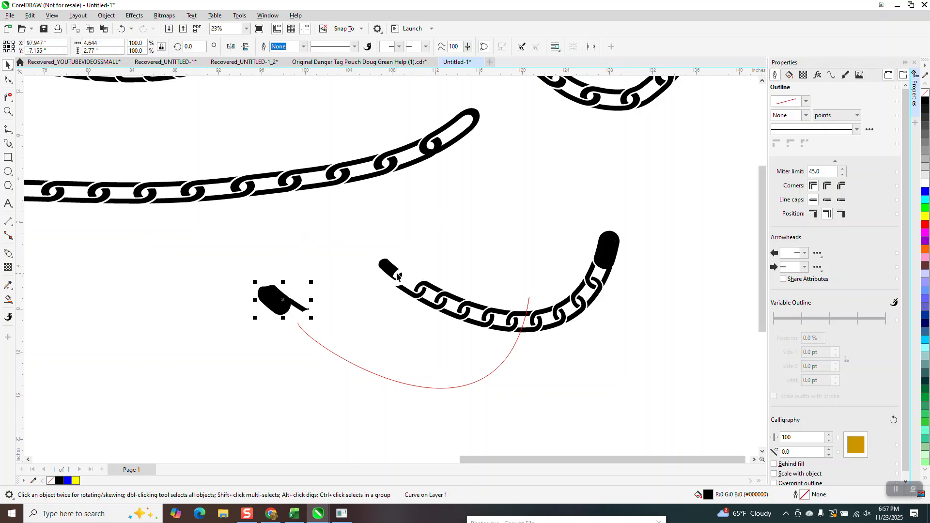
left_click(121, 31)
right_click(923, 103)
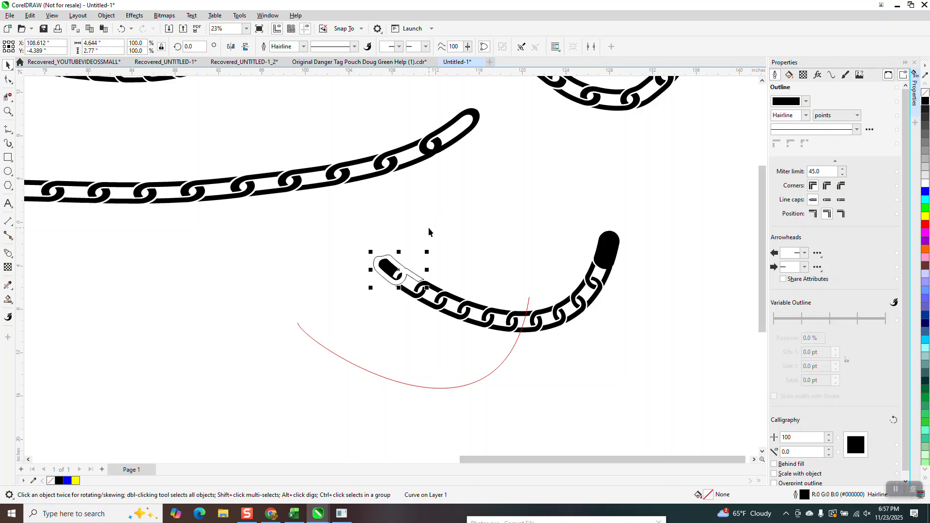
Remove the fill from the small pieces inside the left end link and give them black hairline outlines
left_click(8, 111)
left_click_drag(373, 249, 491, 379)
left_click(8, 65)
left_click(59, 117)
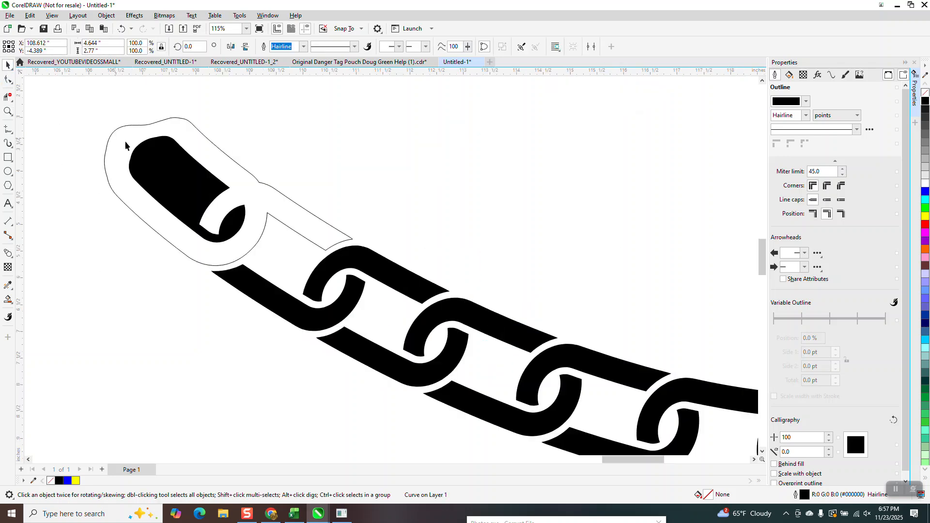
left_click(162, 168)
key("ctrl+z")
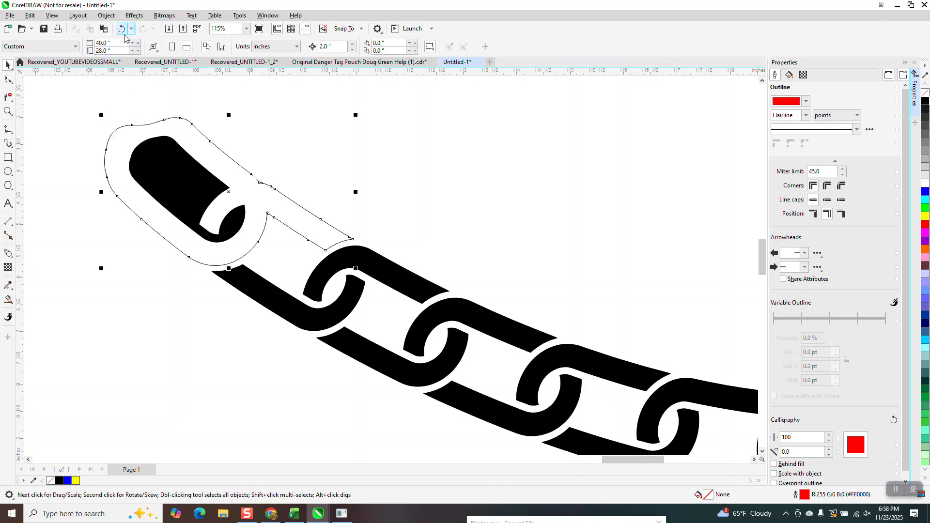
left_click_drag(92, 118, 267, 258)
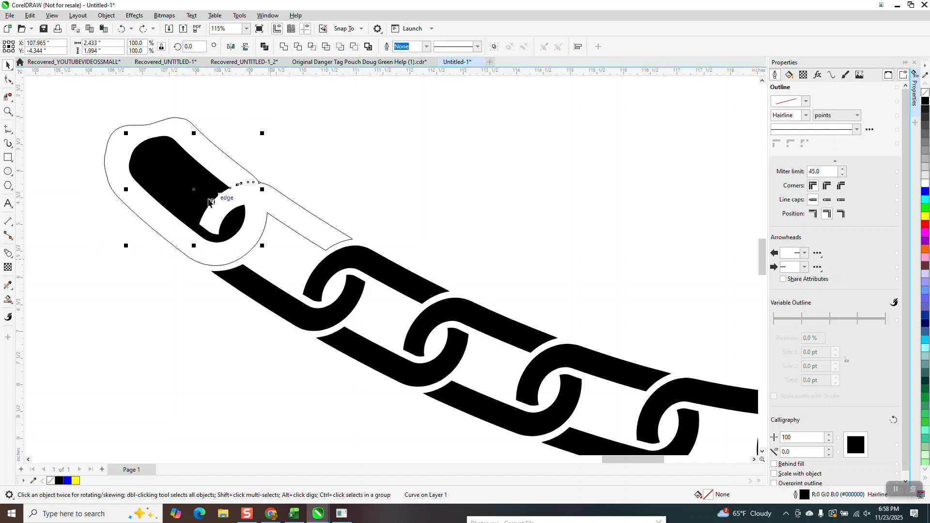
left_click(925, 92)
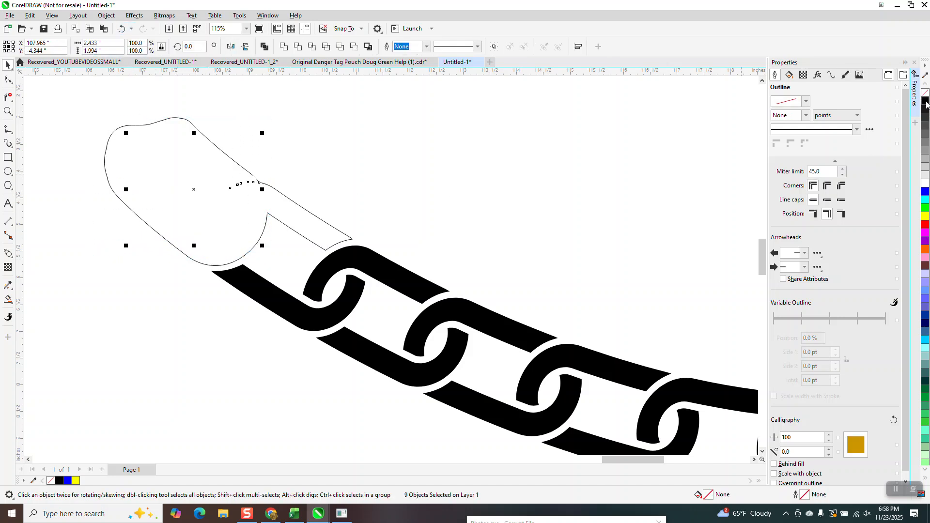
right_click(925, 101)
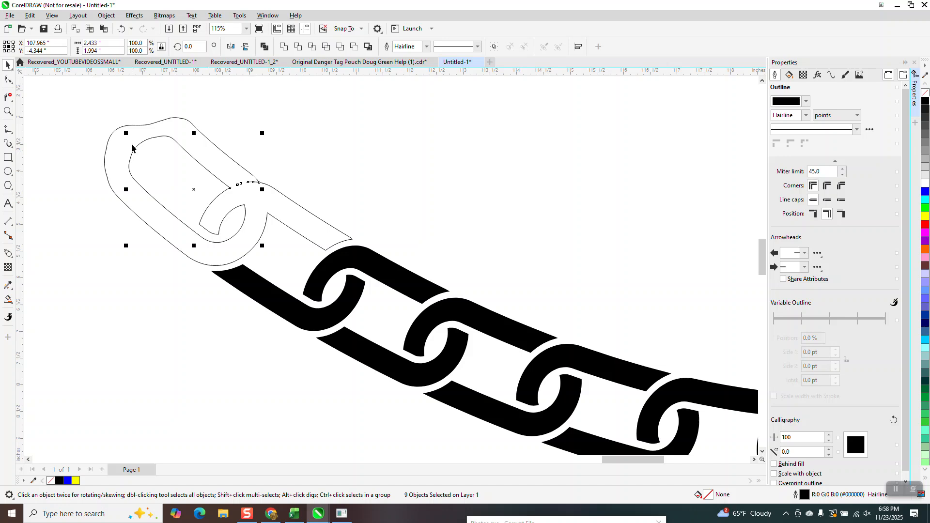
Delete the surplus nodes along the upper bend of the left end link's outer outline to smooth it
left_click(7, 110)
left_click_drag(82, 103, 221, 160)
left_click(8, 80)
left_click(378, 241)
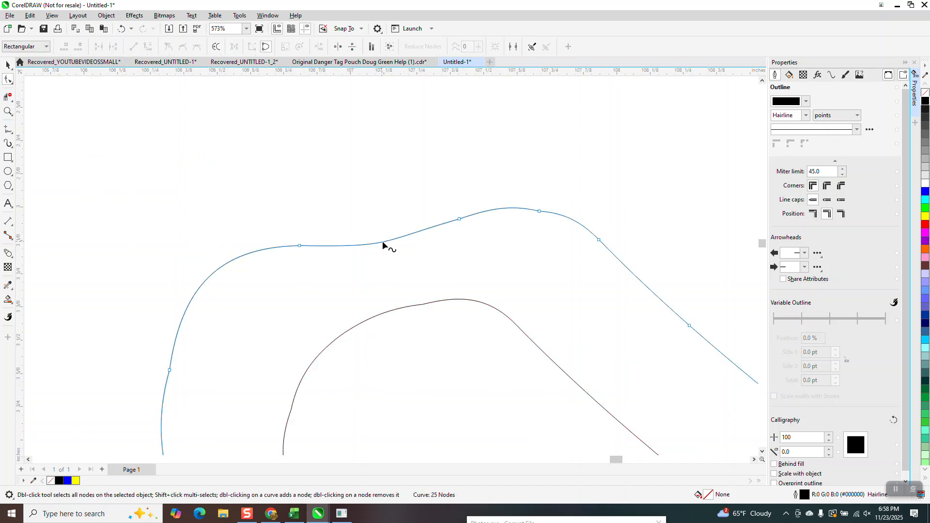
left_click_drag(240, 265, 240, 265)
key("Delete")
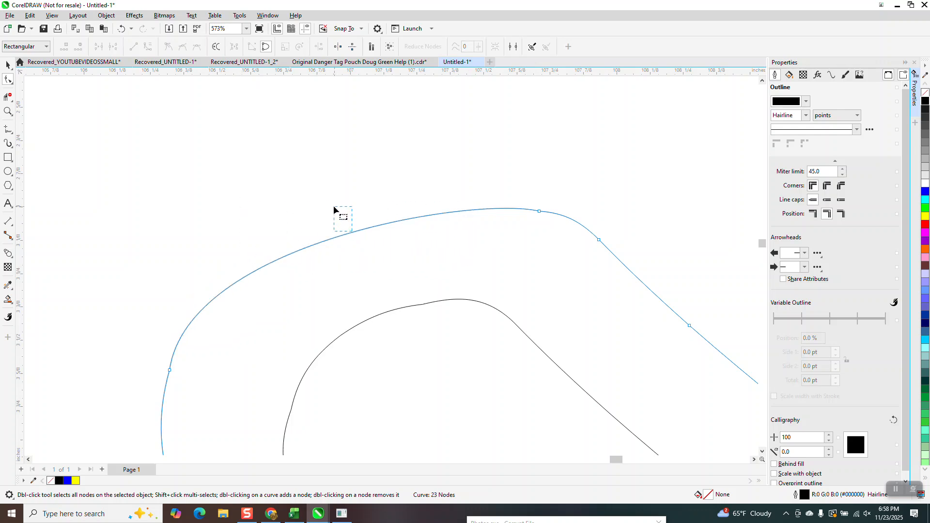
left_click_drag(347, 233, 316, 201)
left_click_drag(553, 195, 463, 222)
key("Delete")
Delete the extra node on the left side of the end link's outer outline and reshape its rounded end
scroll(463, 222, "down", 1)
scroll(463, 224, "down", 1)
left_click(291, 308)
key("Delete")
scroll(293, 300, "down", 2)
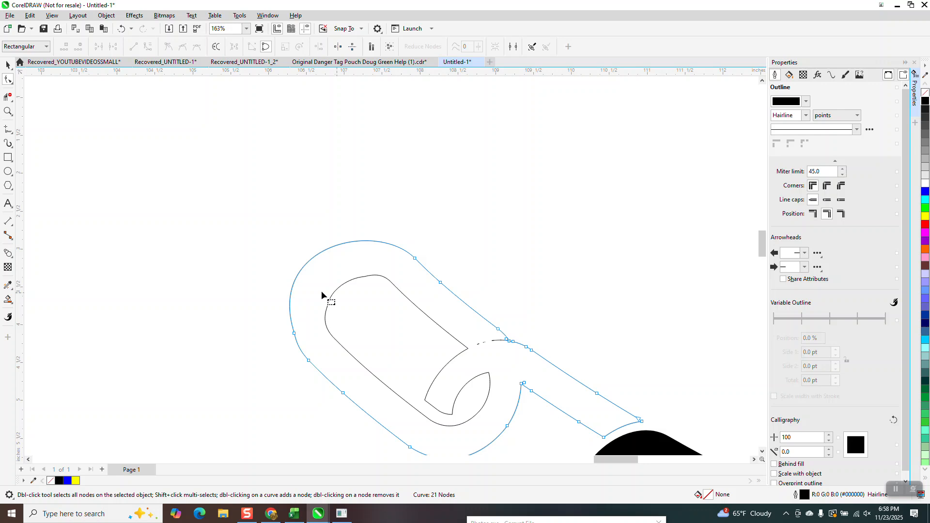
left_click_drag(306, 264, 311, 265)
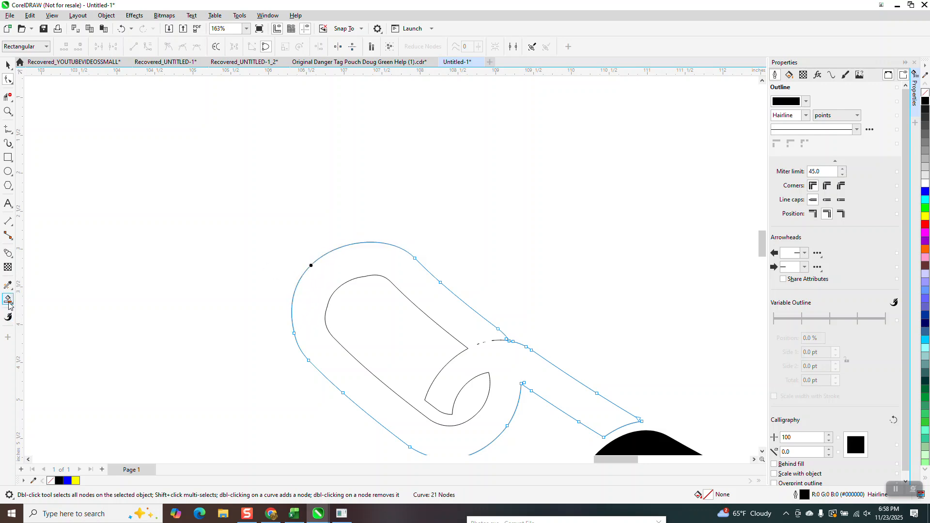
Smart Fill the band between the left end link's inner and outer outlines with black and no outline
left_click(8, 299)
left_click(340, 270)
scroll(291, 240, "down", 4)
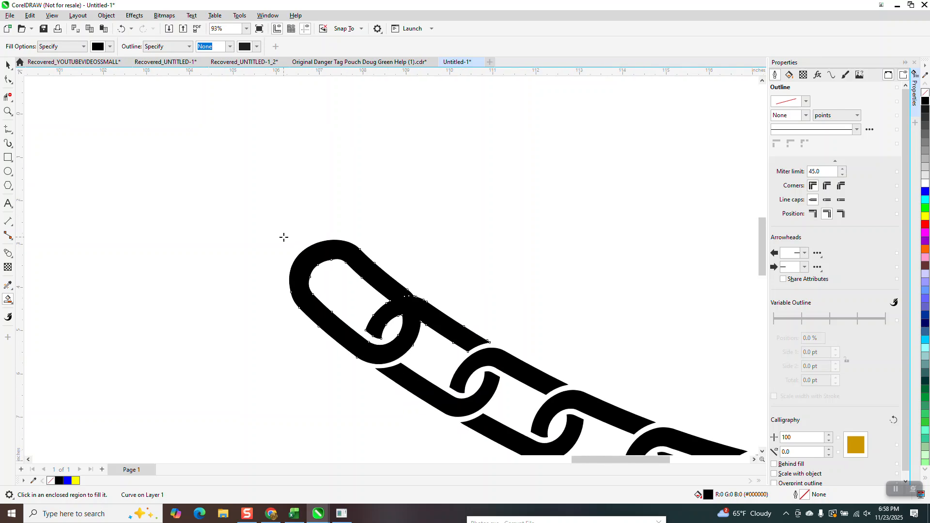
scroll(223, 243, "down", 2)
key("space")
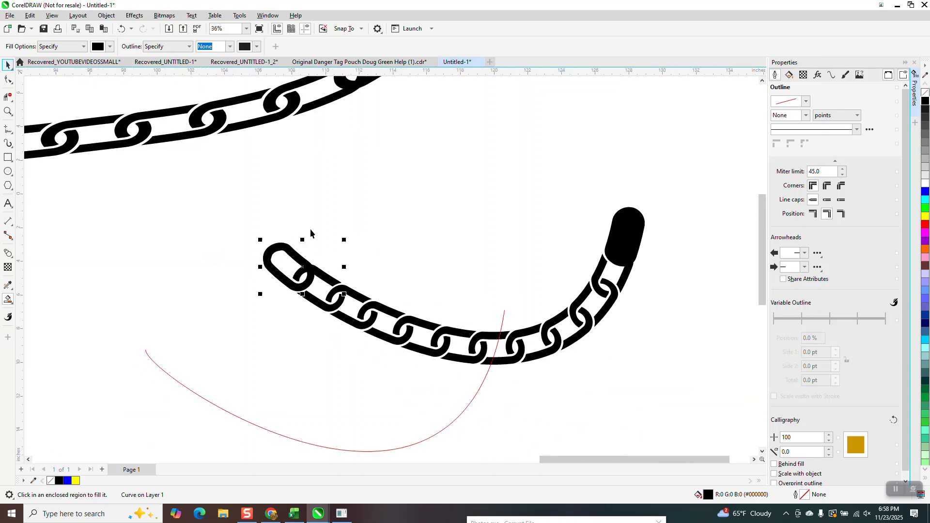
Examine the end links of the wavy chain below the straight chain
scroll(339, 307, "down", 2)
scroll(342, 306, "down", 3)
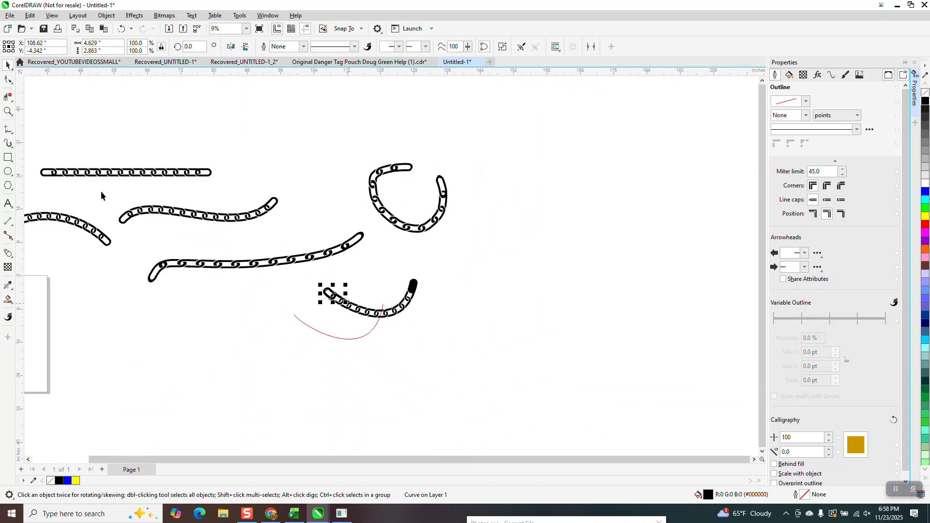
left_click(7, 110)
left_click_drag(122, 191, 348, 255)
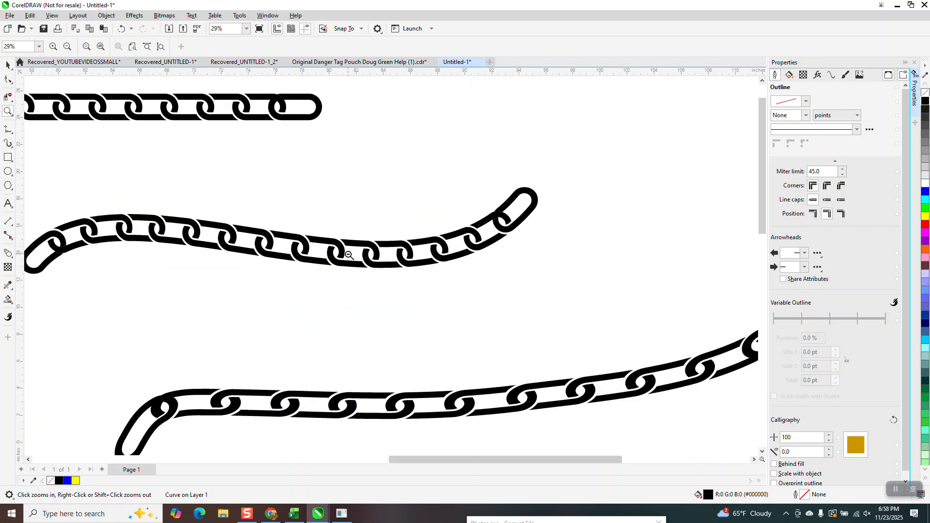